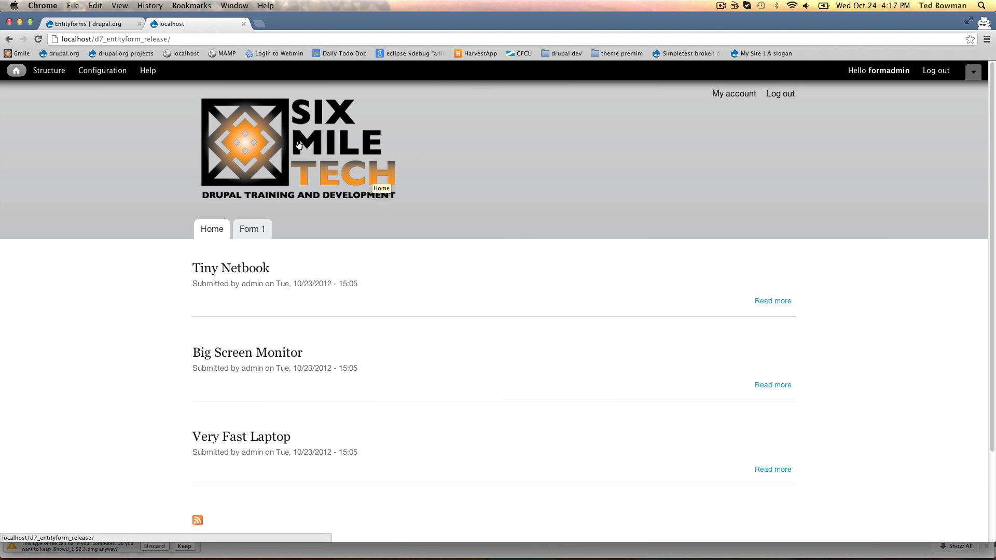
Start a new entityform type named 'Test Form2' with intro text 'Form Instructions'
click(57, 72)
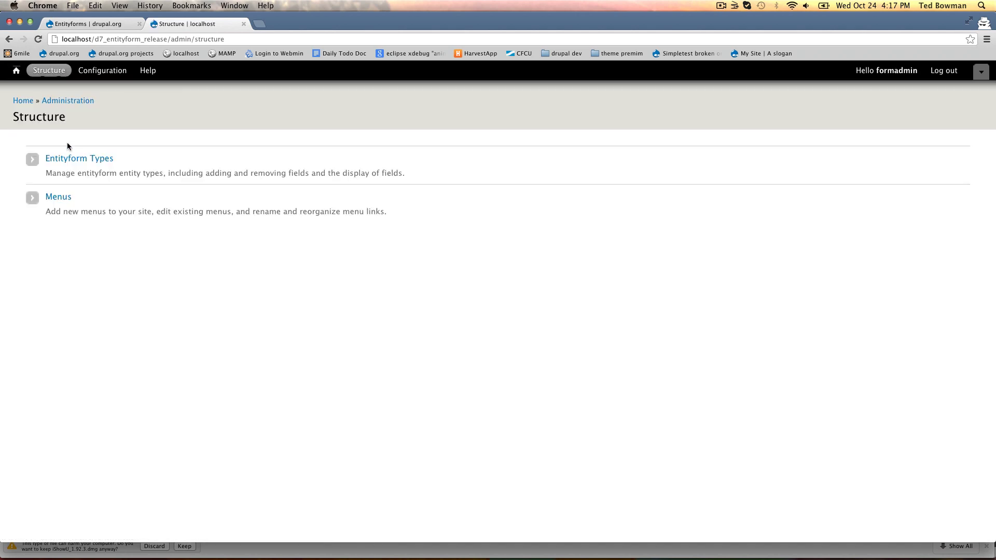
click(76, 161)
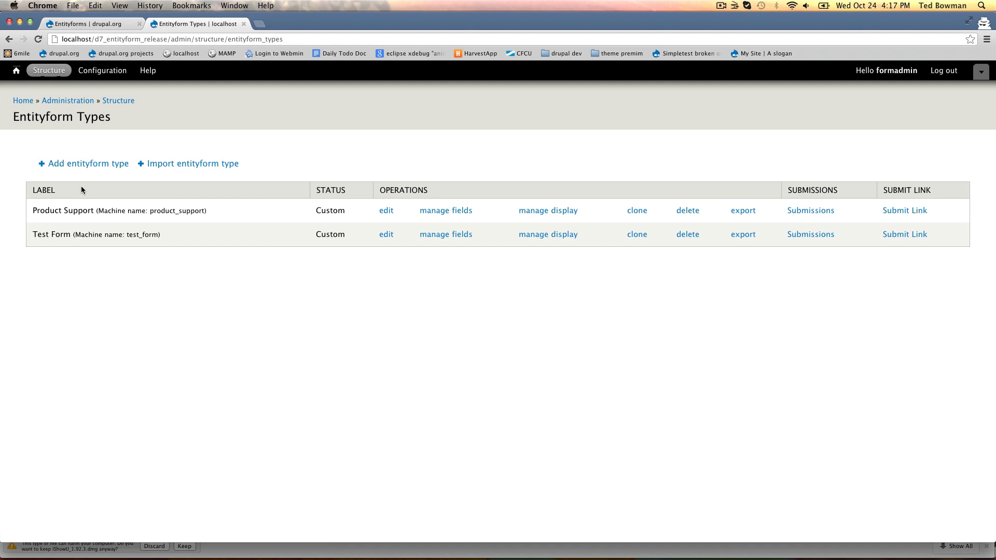
click(89, 164)
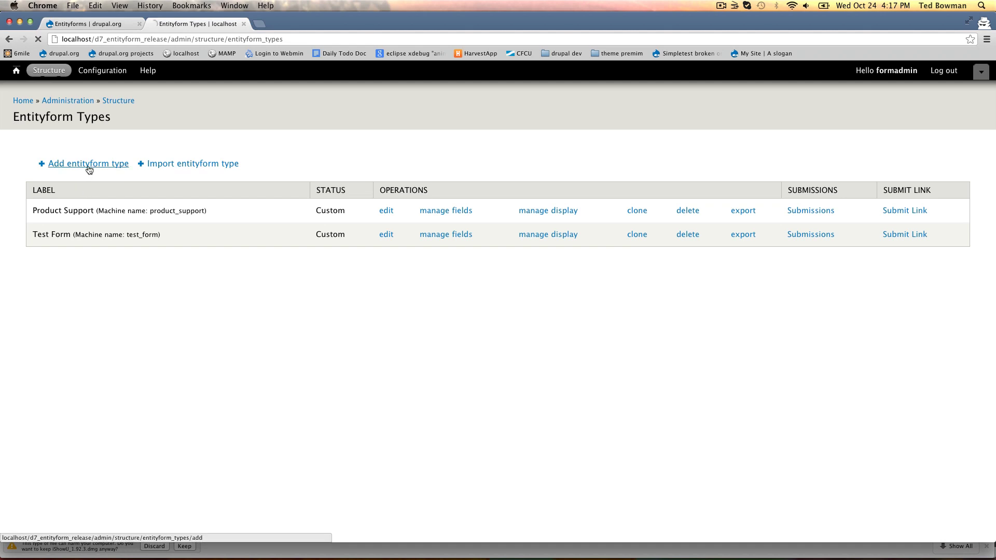
click(90, 170)
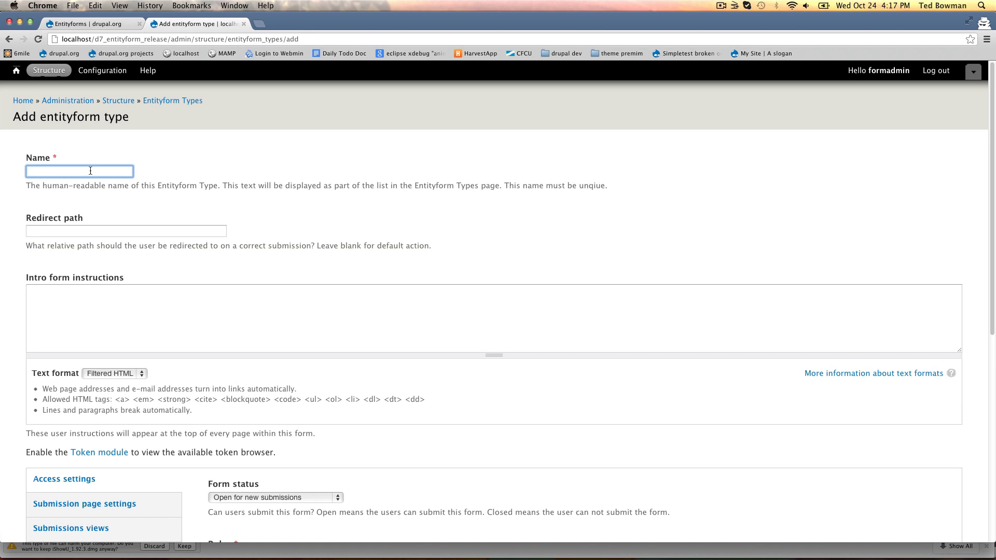
text(Test)
key(BackSpace)
key(BackSpace)
key(BackSpace)
key(BackSpace)
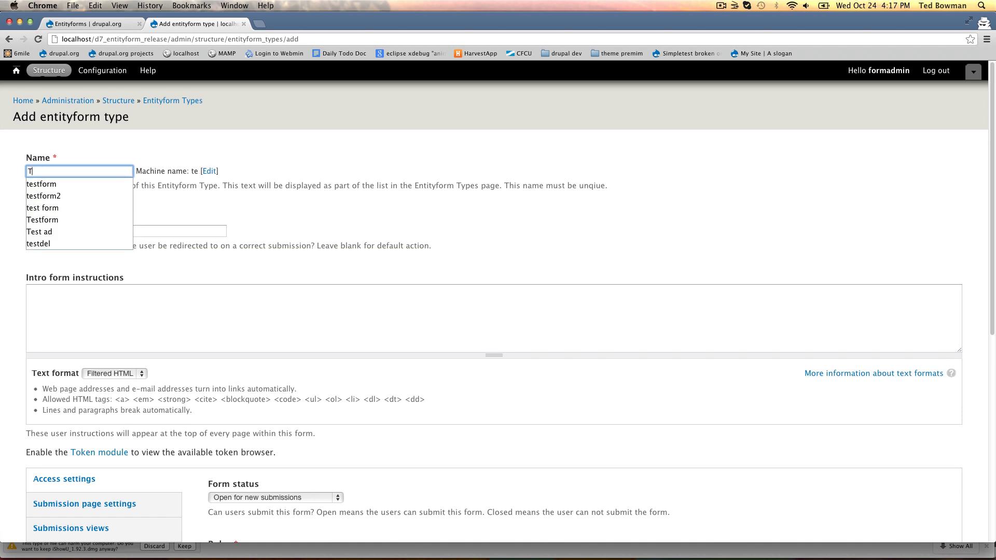
text(est Form2)
click(117, 288)
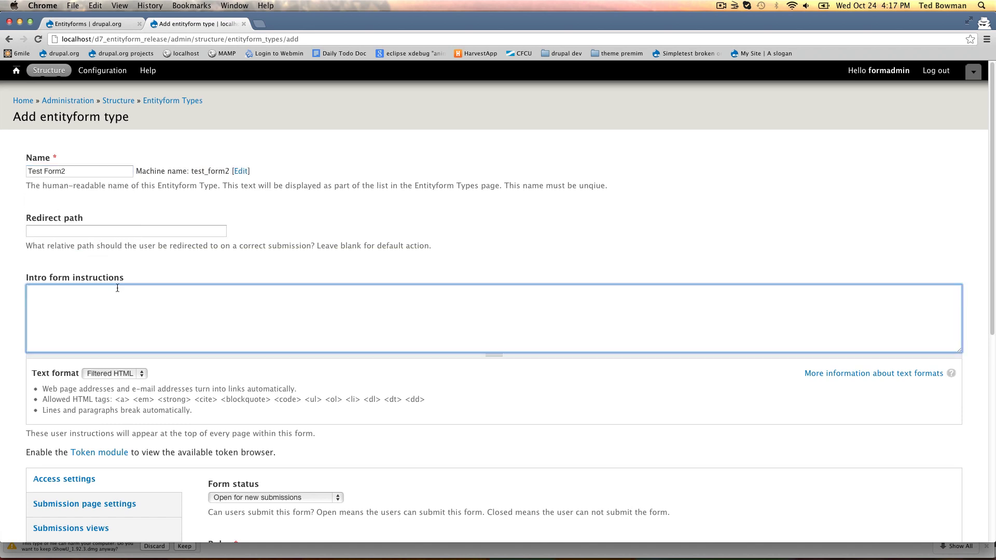
text(Form Instructions)
click(184, 269)
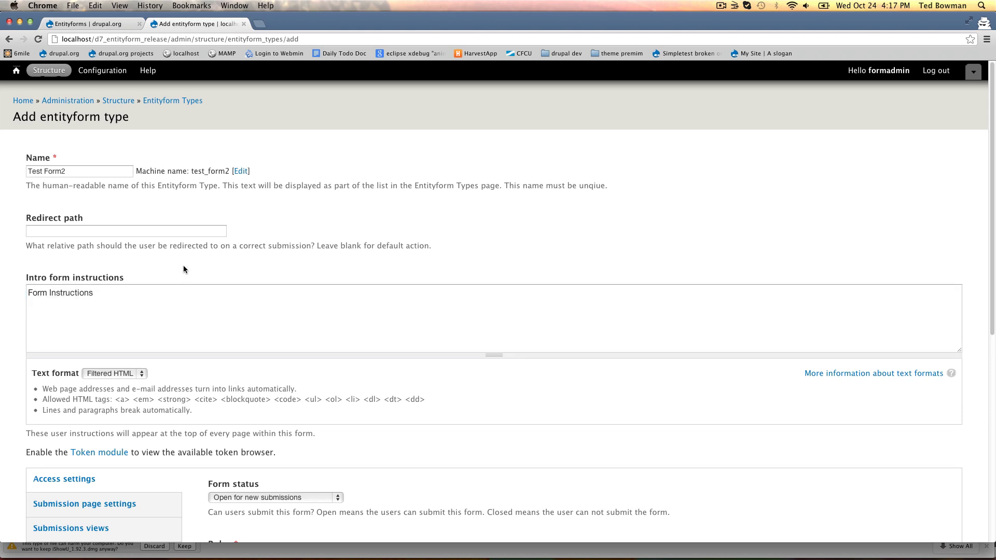
Let anonymous and authenticated users submit the form, then save the entityform type
scroll(20, 308, down, 5)
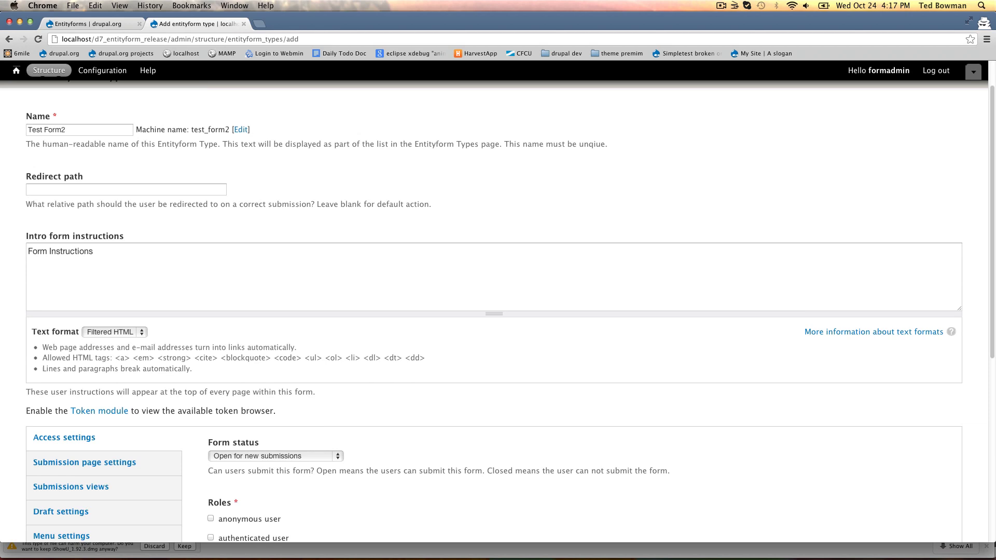
scroll(299, 279, down, 3)
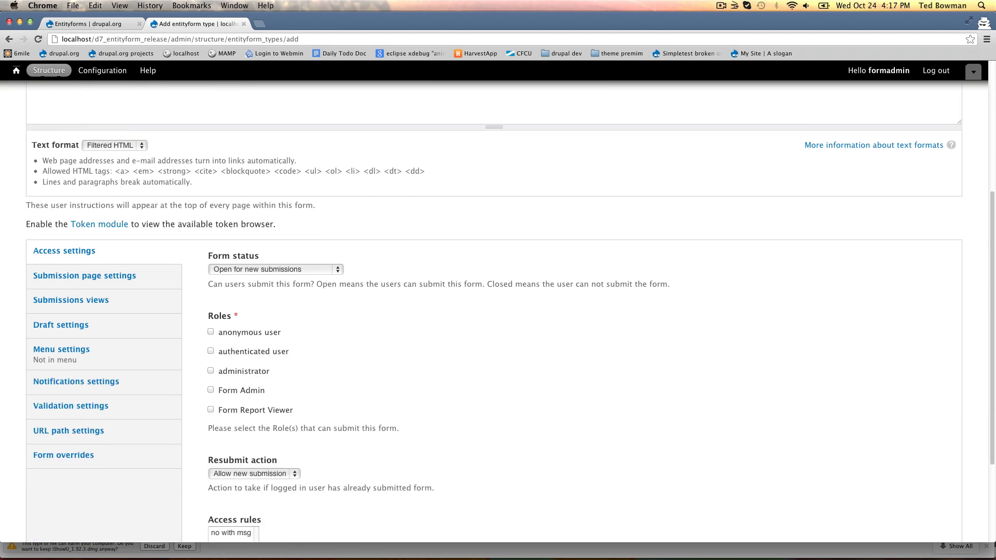
click(211, 351)
click(210, 333)
click(142, 325)
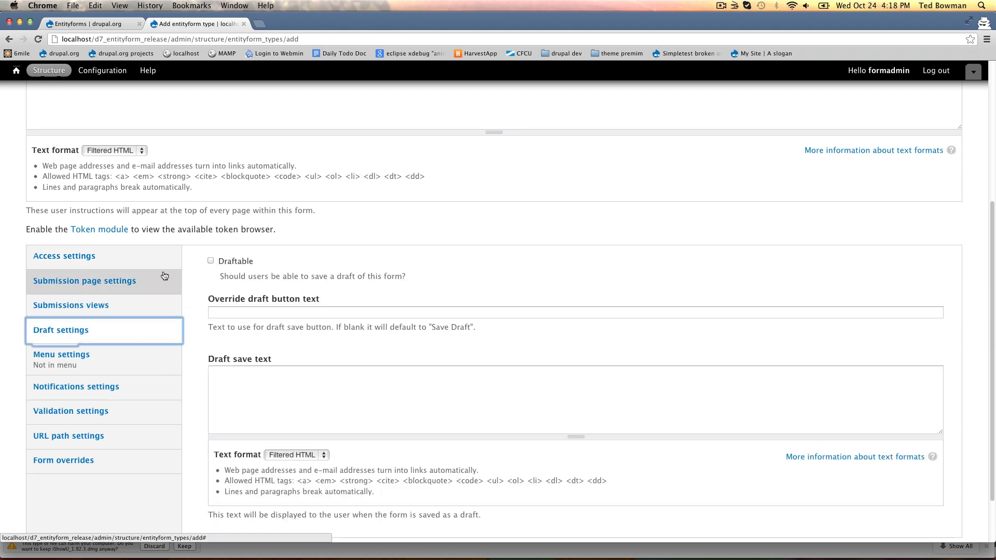
click(279, 236)
scroll(313, 265, down, 3)
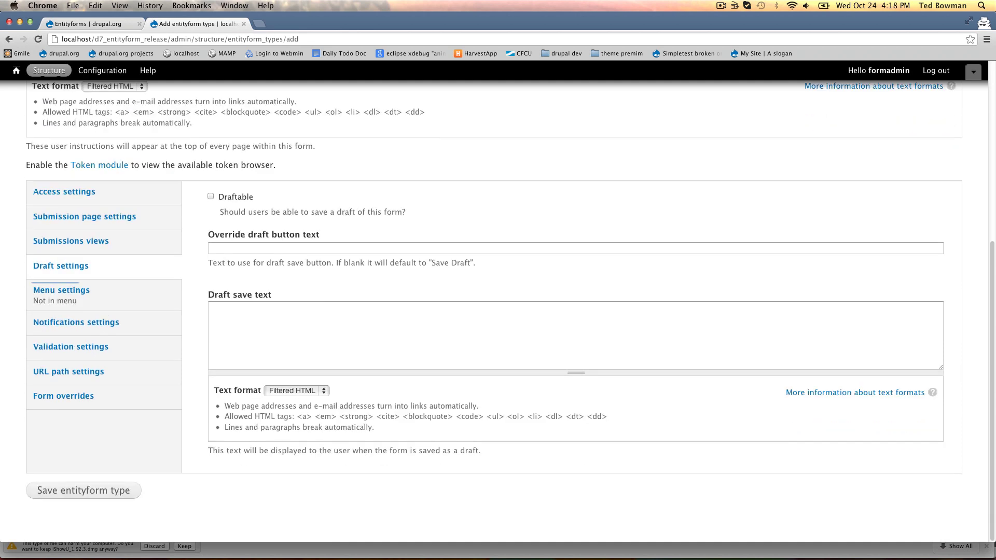
click(133, 491)
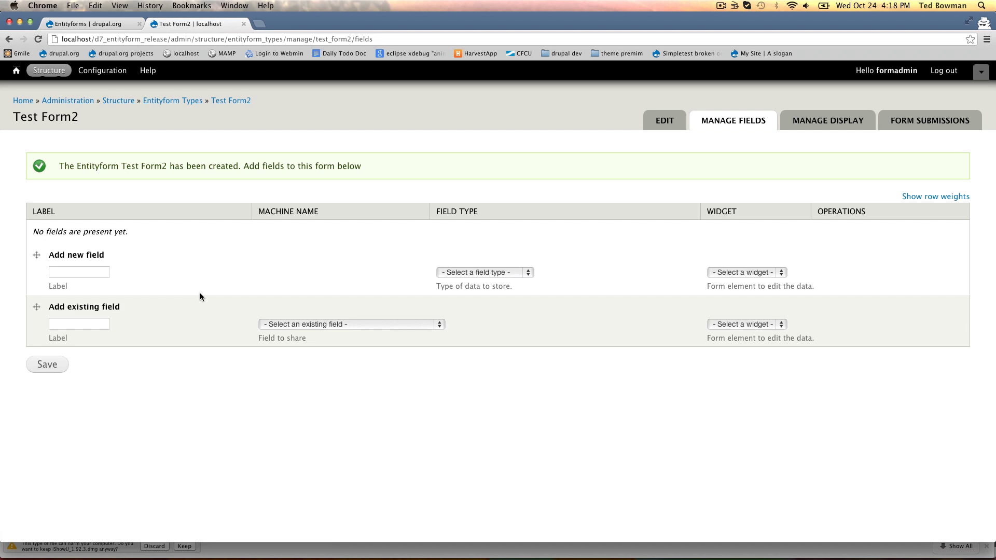
Add the existing field_text_field to Test Form2, mark it required, and save its settings
click(290, 324)
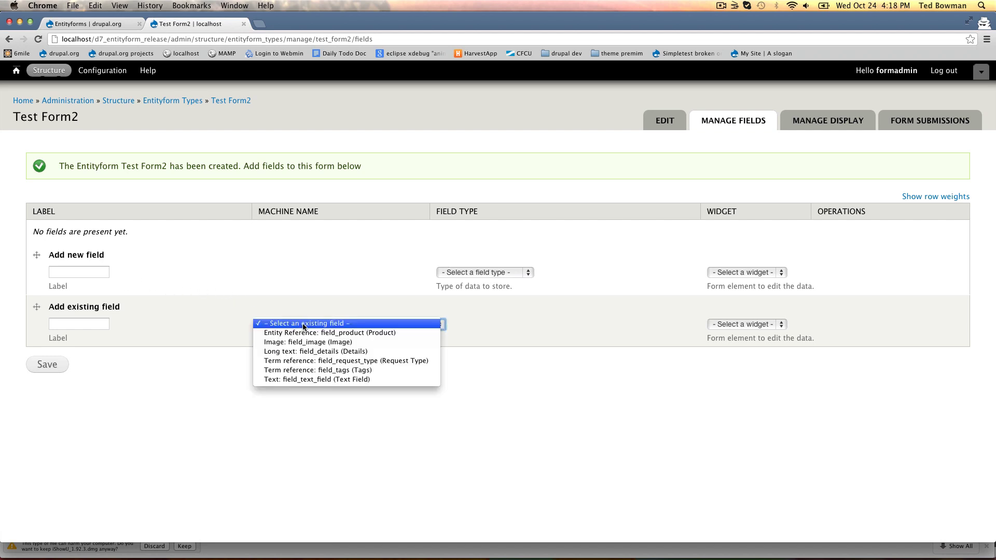
click(306, 379)
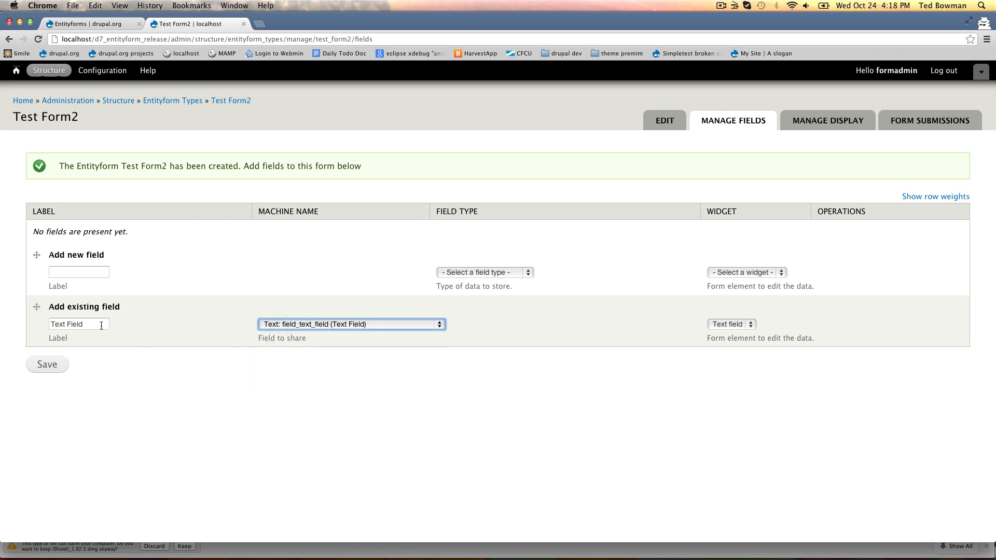
click(64, 365)
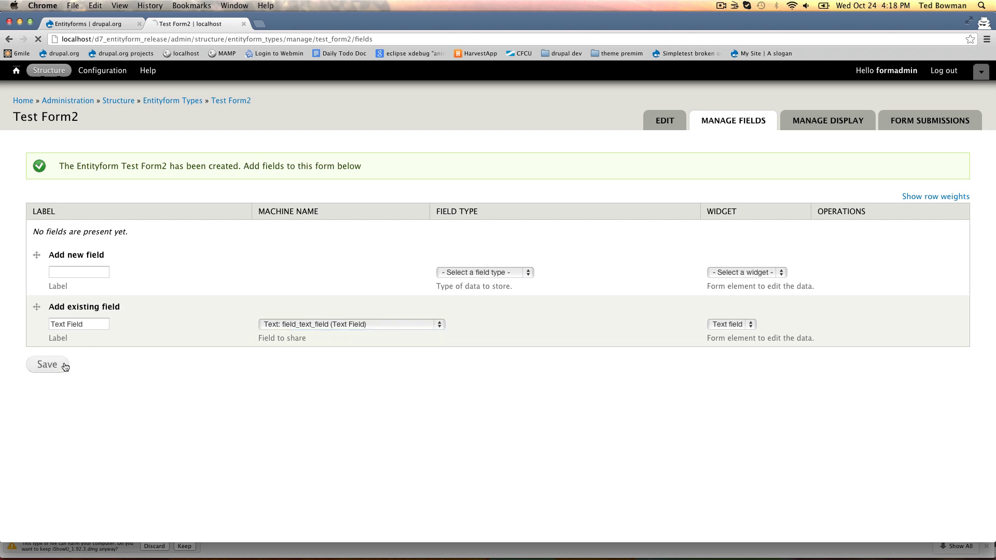
click(42, 239)
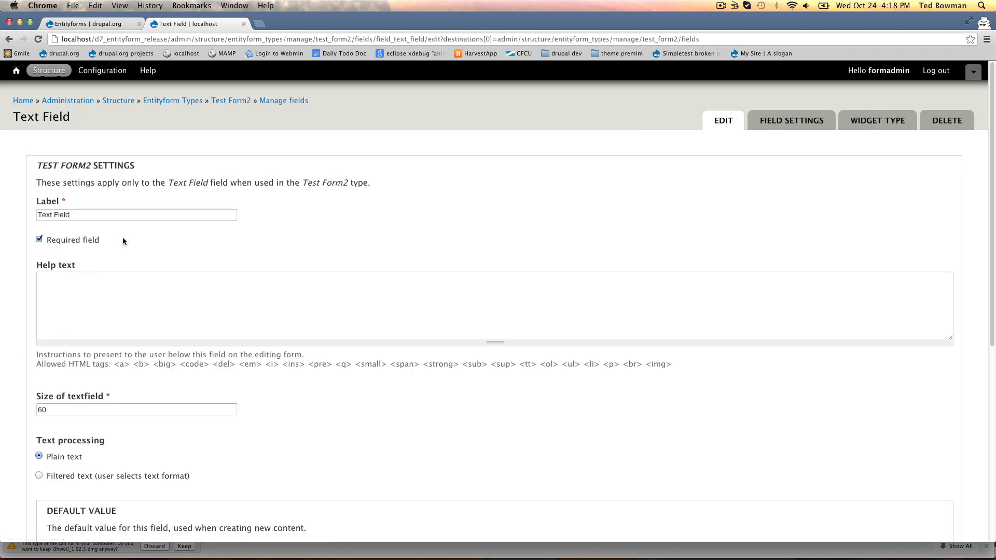
click(216, 263)
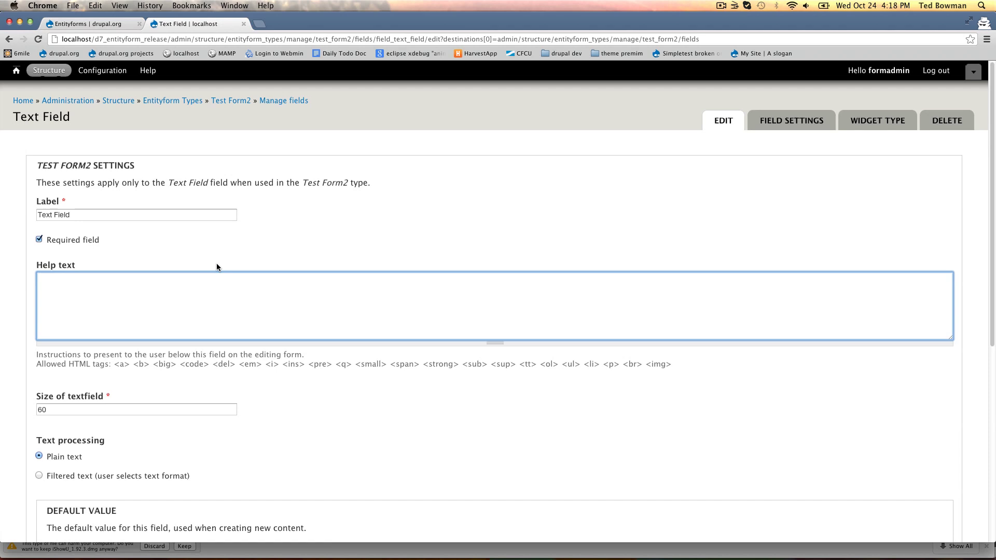
scroll(217, 263, down, 6)
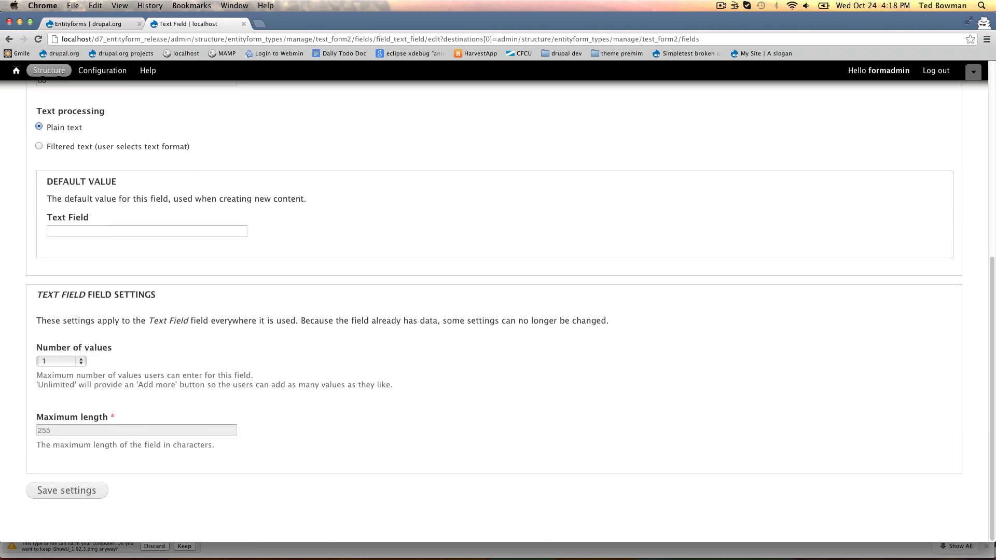
click(101, 490)
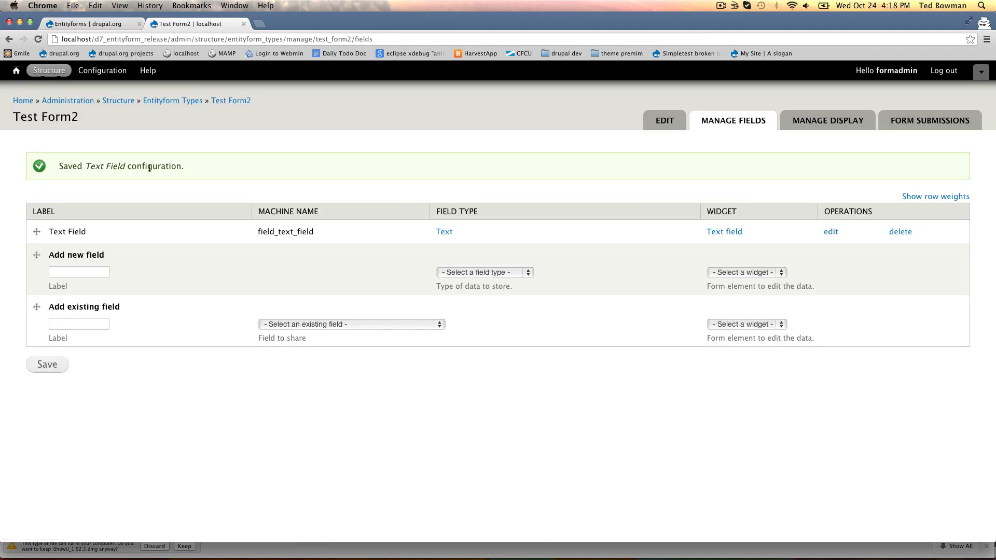
Submit a Test Form2 entry with 'ted' in its Text Field, then go back to Entityform Types
click(164, 103)
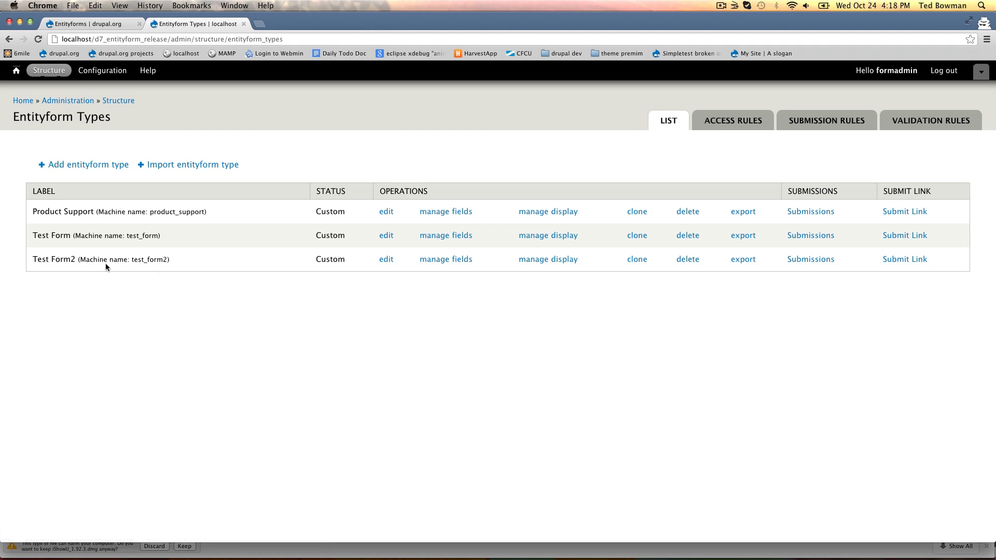
click(903, 260)
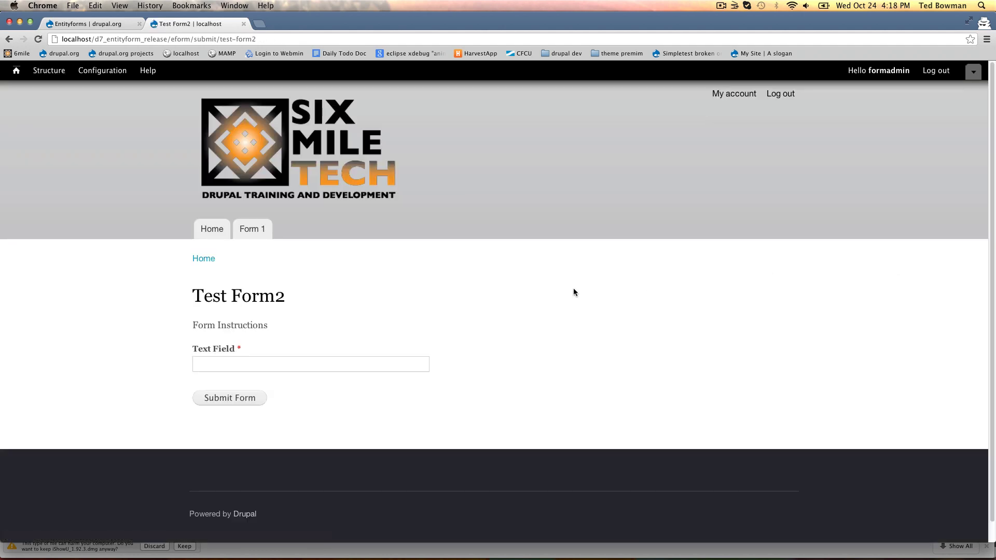
click(262, 365)
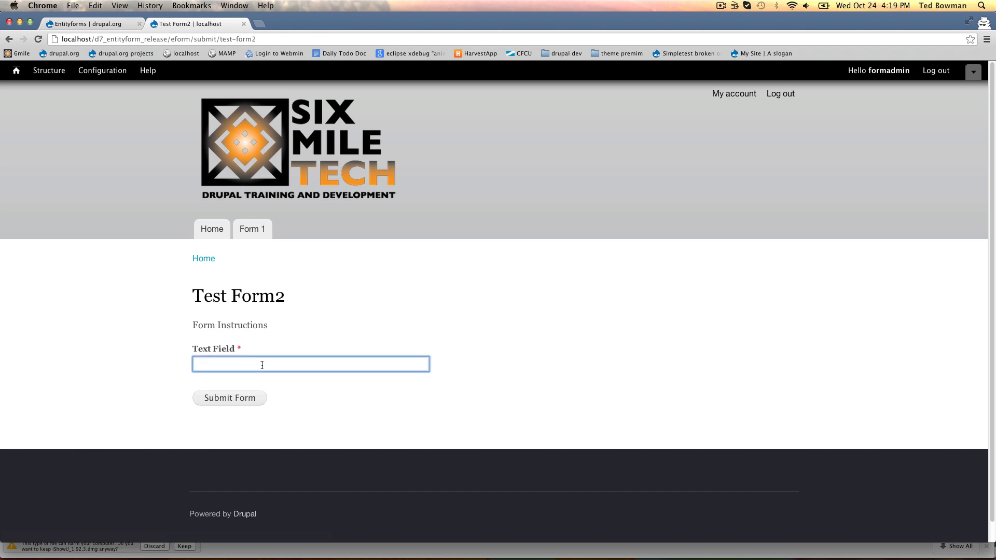
text(ted)
click(253, 399)
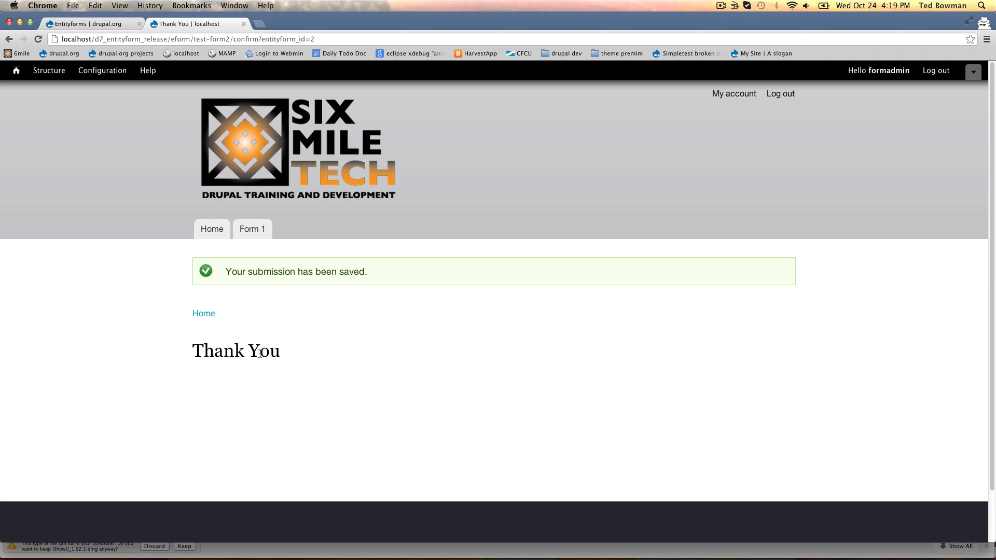
drag(295, 353, 192, 345)
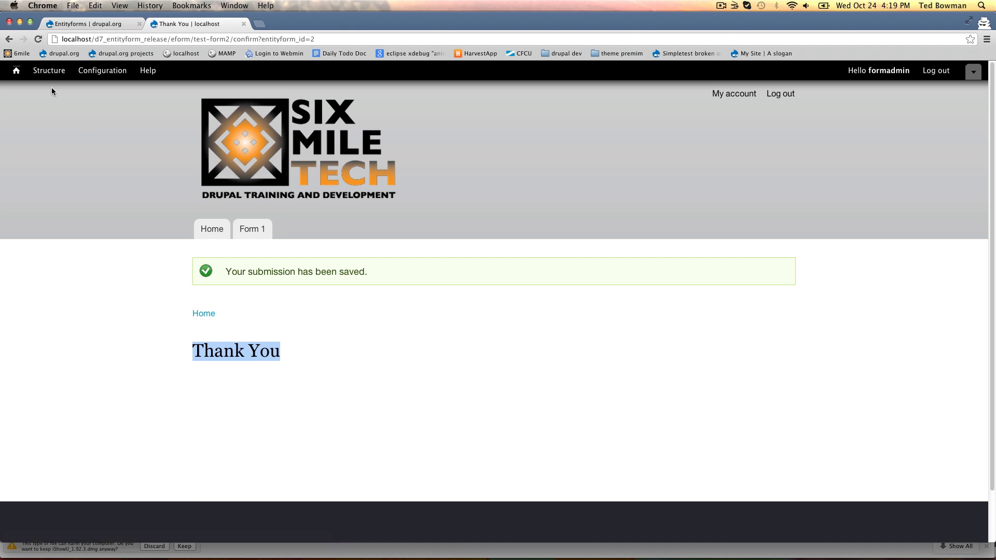
key(super+bracketleft)
key(super+bracketleft)
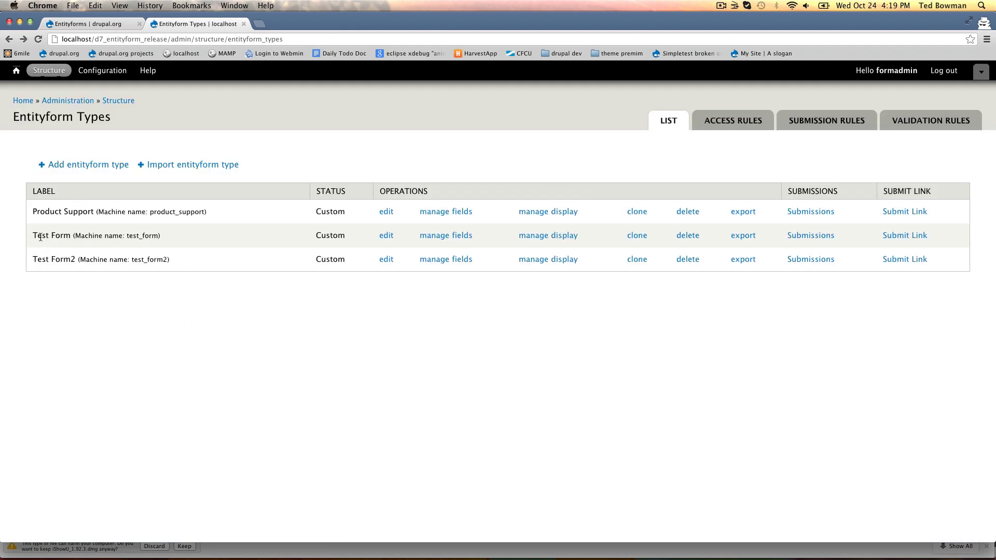
click(383, 236)
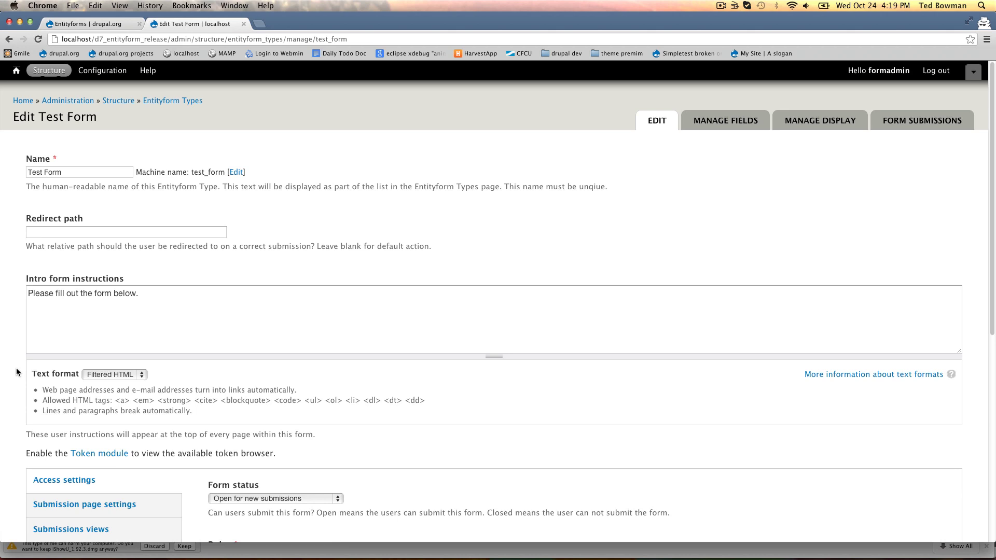
scroll(16, 368, down, 5)
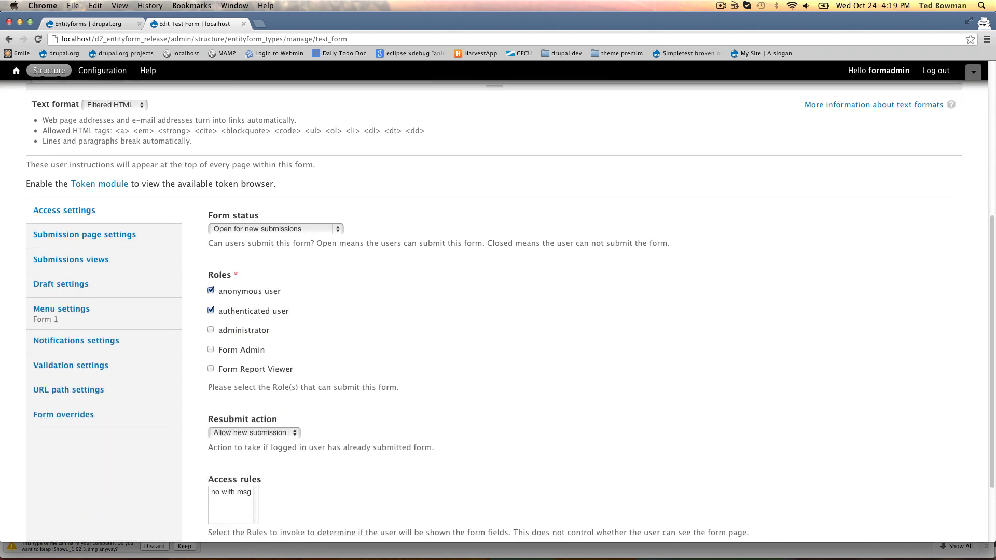
click(98, 317)
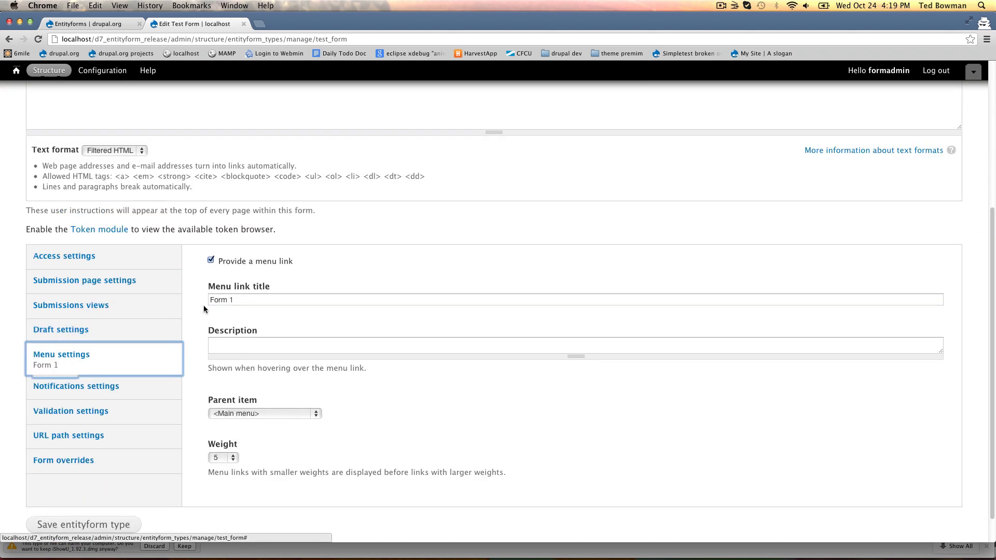
double_click(218, 299)
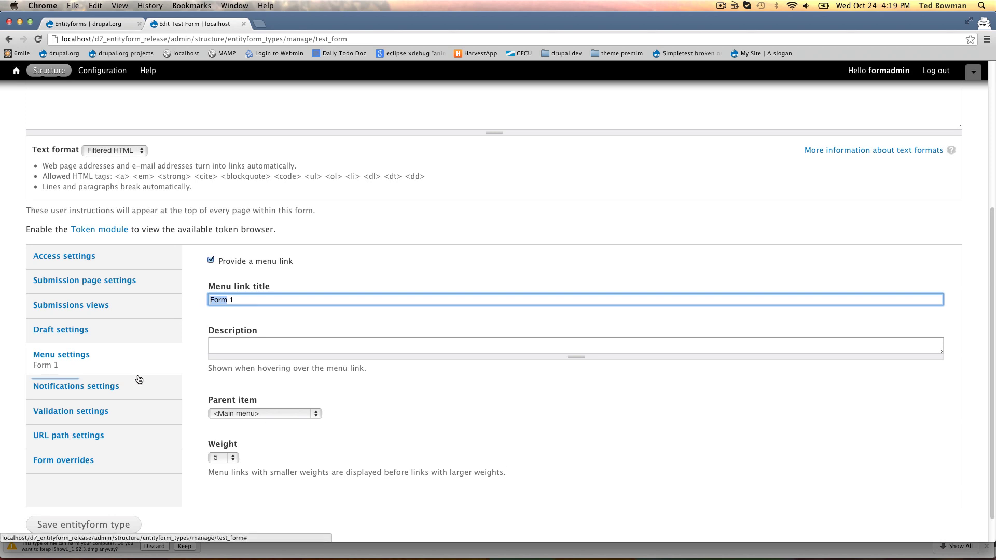
click(126, 439)
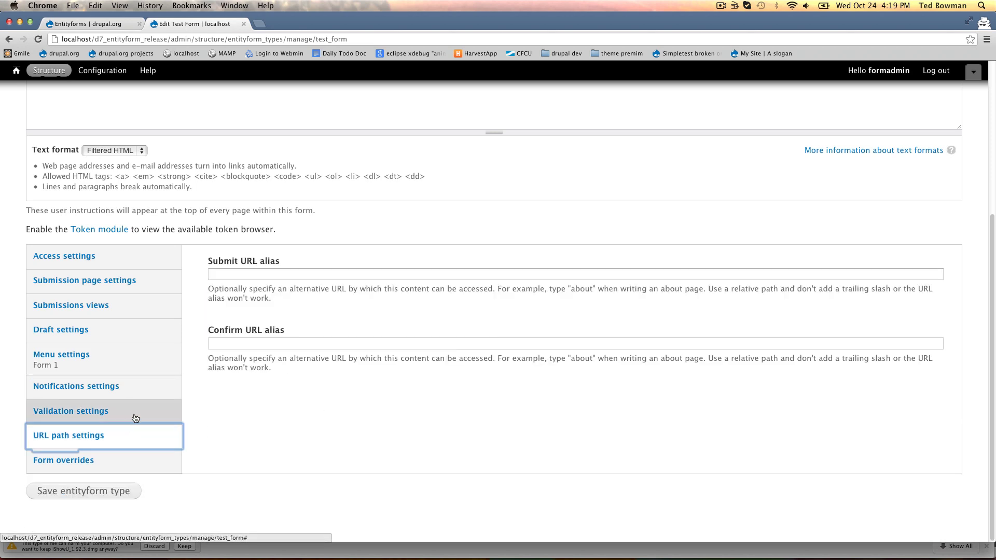
key(super+bracketleft)
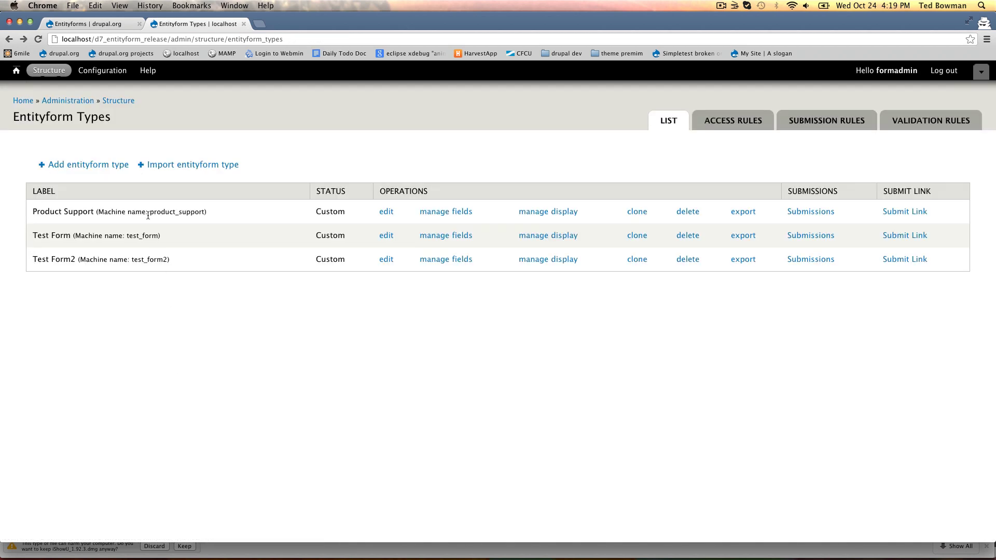
click(16, 77)
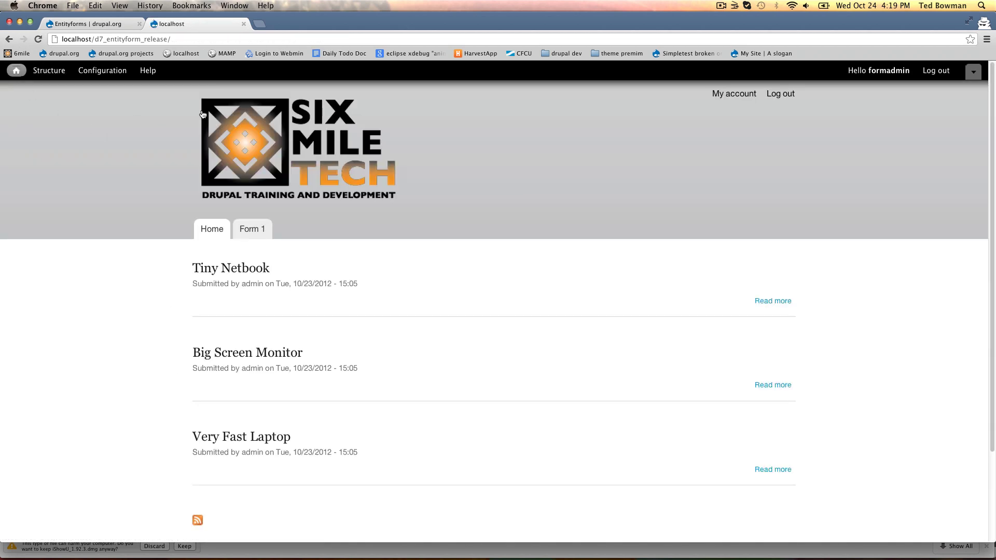
click(261, 235)
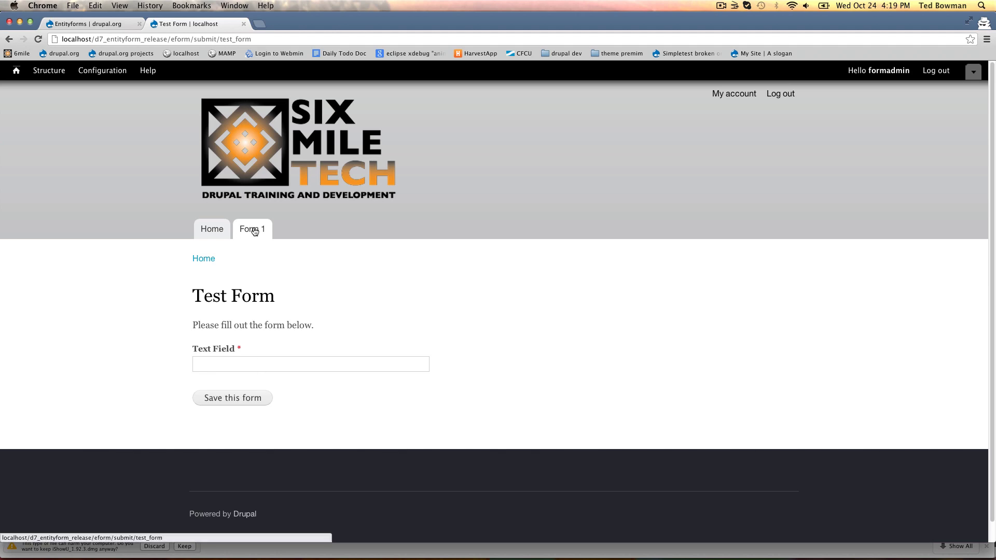
click(49, 75)
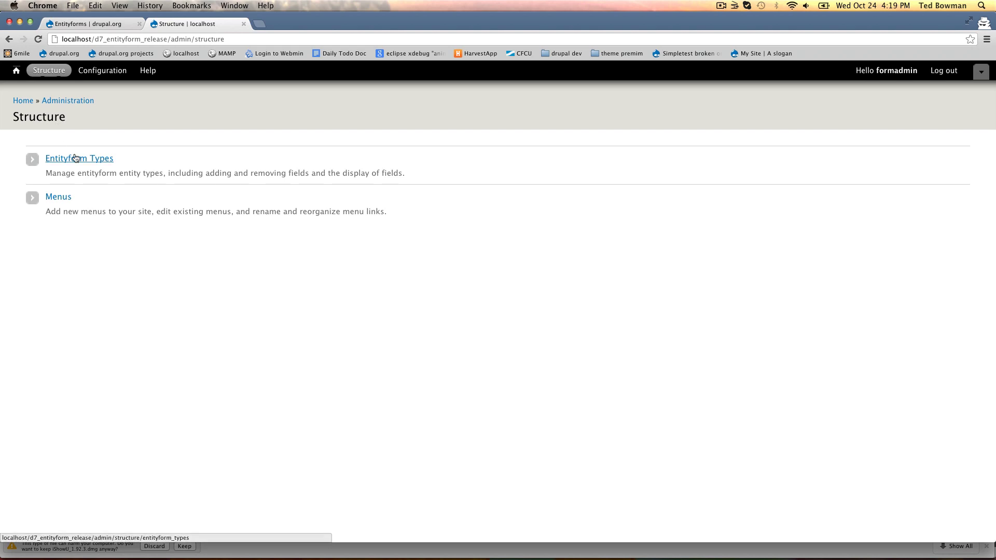
click(74, 157)
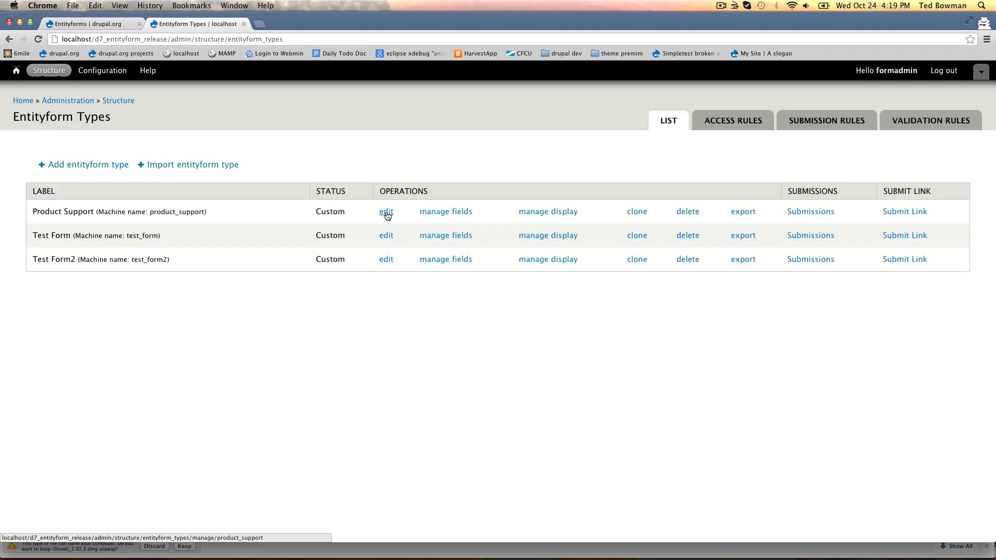
Review the Product Support form's fields, then return to the Entityform Types list
click(422, 215)
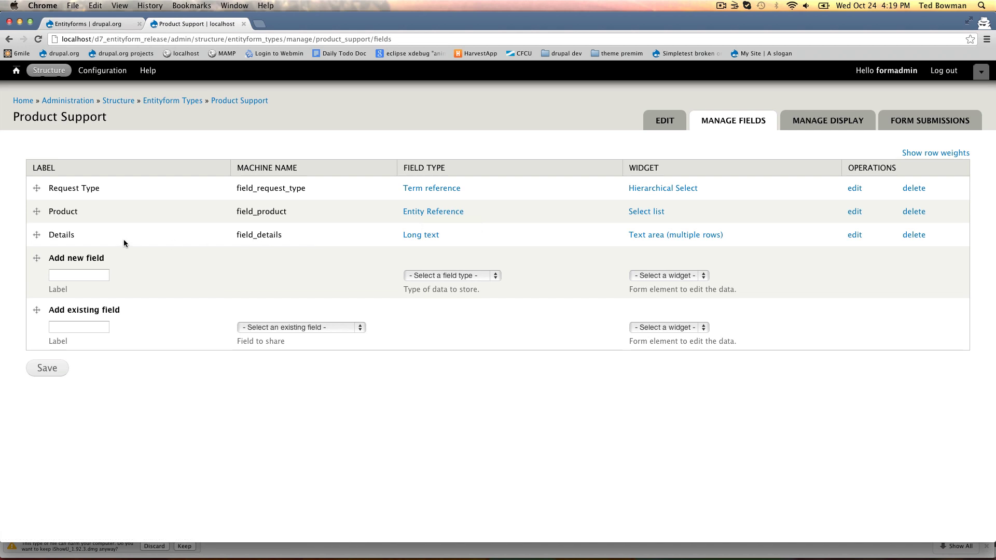
click(193, 103)
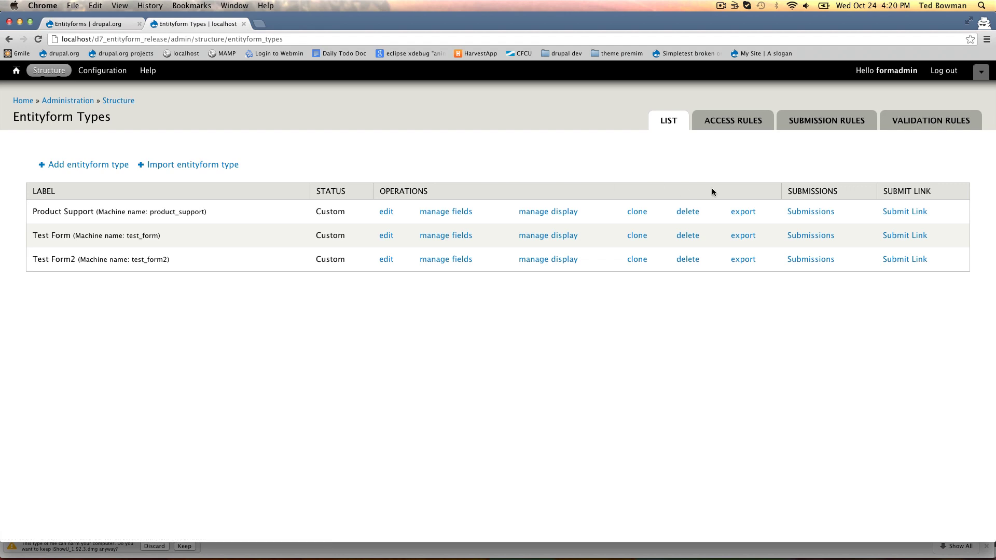
Open the Product Support form and choose Warranty Service, Manufacture Warranty, and Big Screen Monitor
click(917, 211)
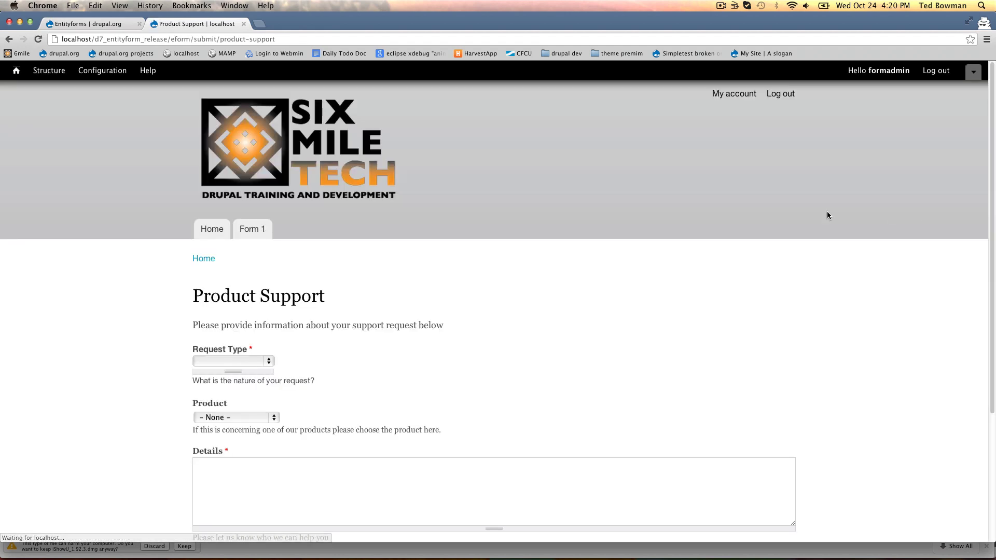
click(254, 362)
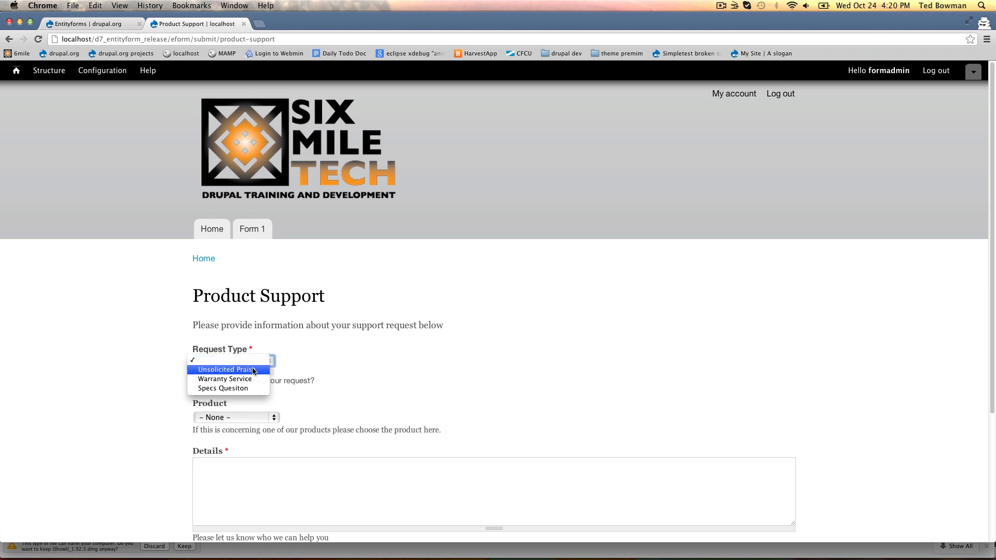
click(254, 367)
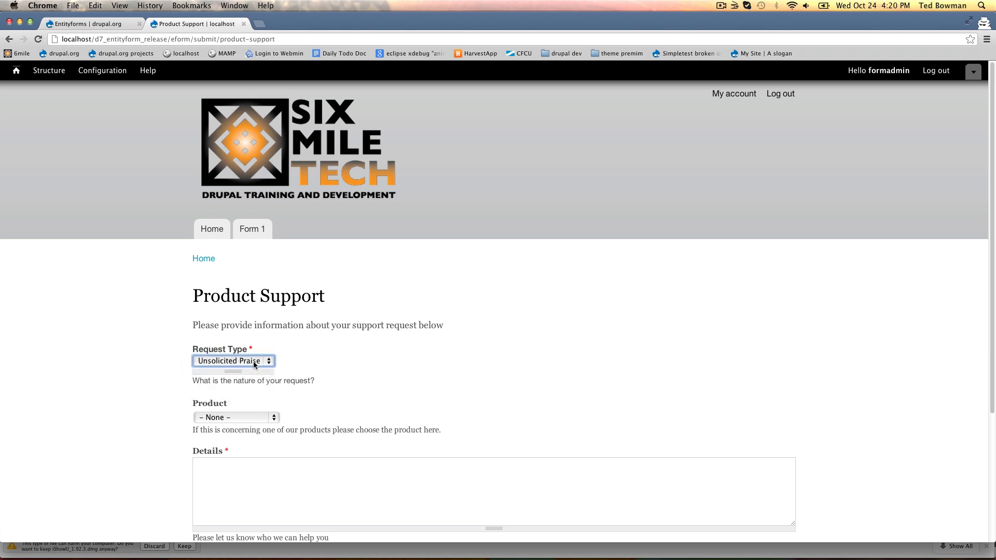
click(254, 363)
click(252, 369)
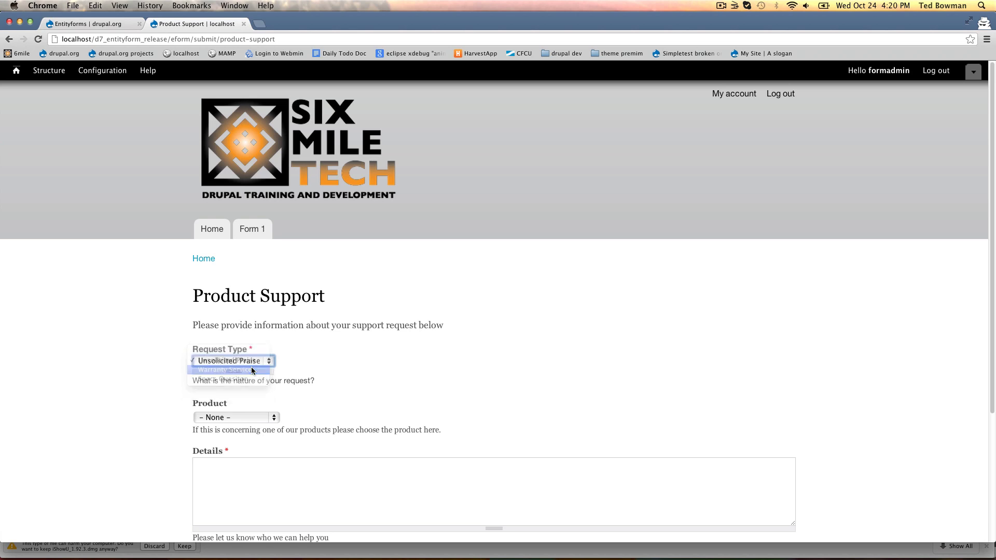
click(306, 362)
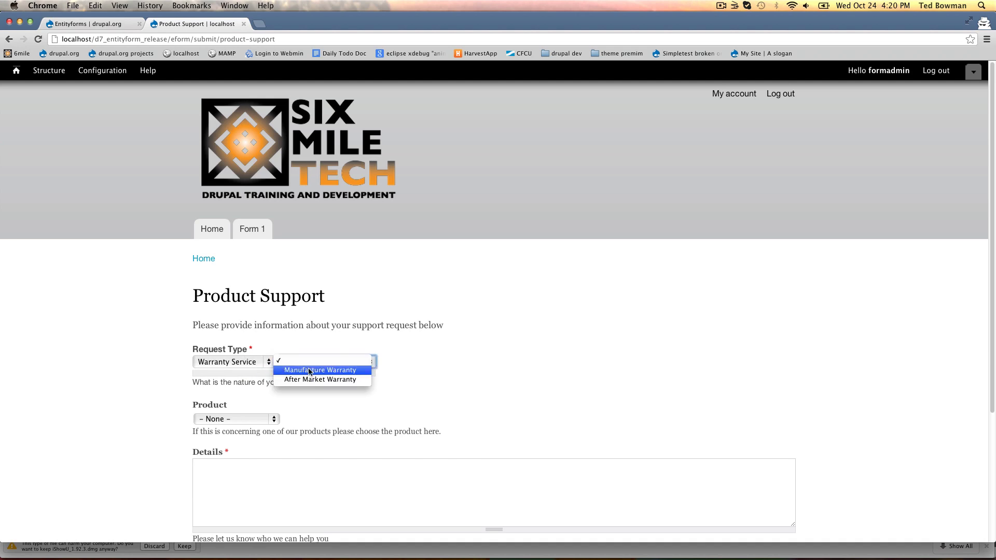
click(310, 372)
click(264, 419)
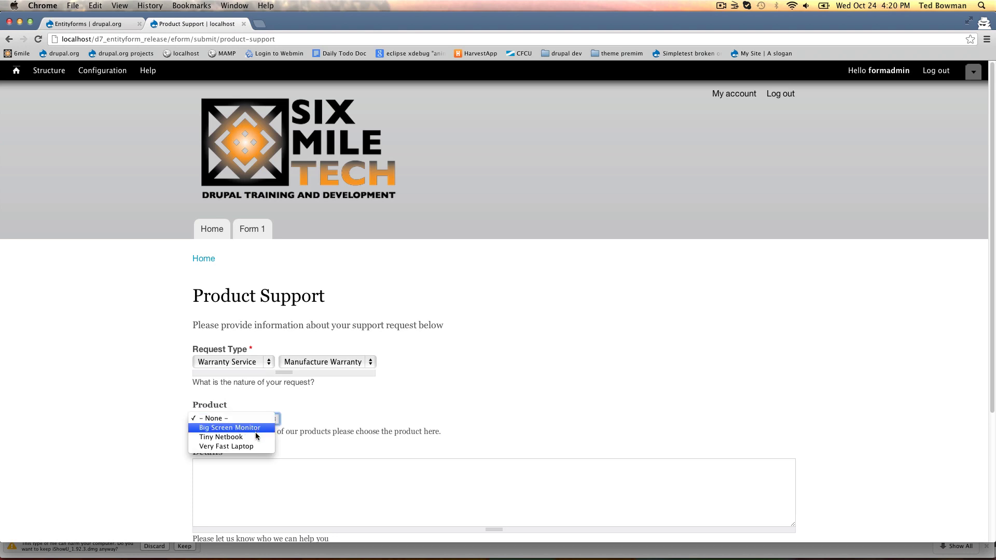
click(256, 428)
Enter 'dets' as the request details and submit the support request
click(310, 480)
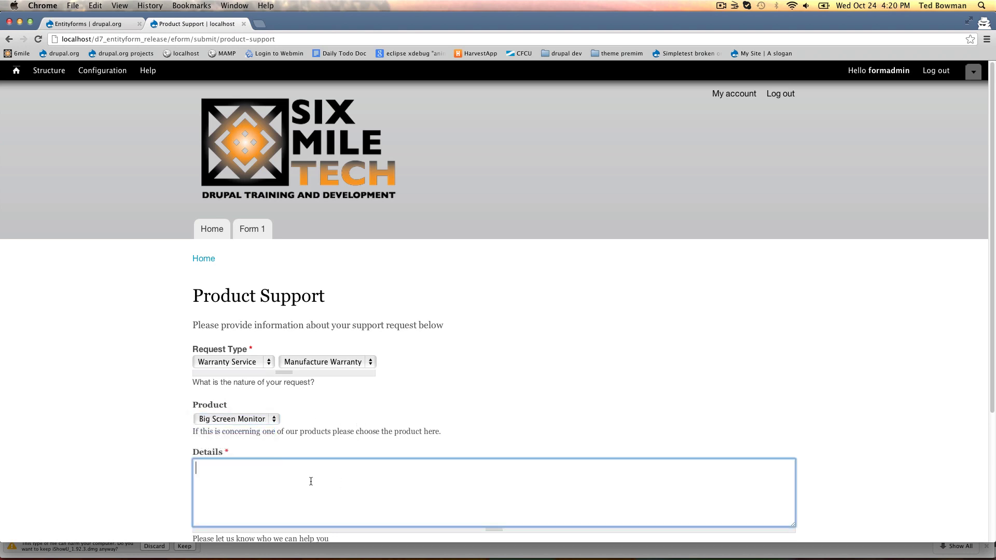
text(E)
key(BackSpace)
text(dets)
click(470, 432)
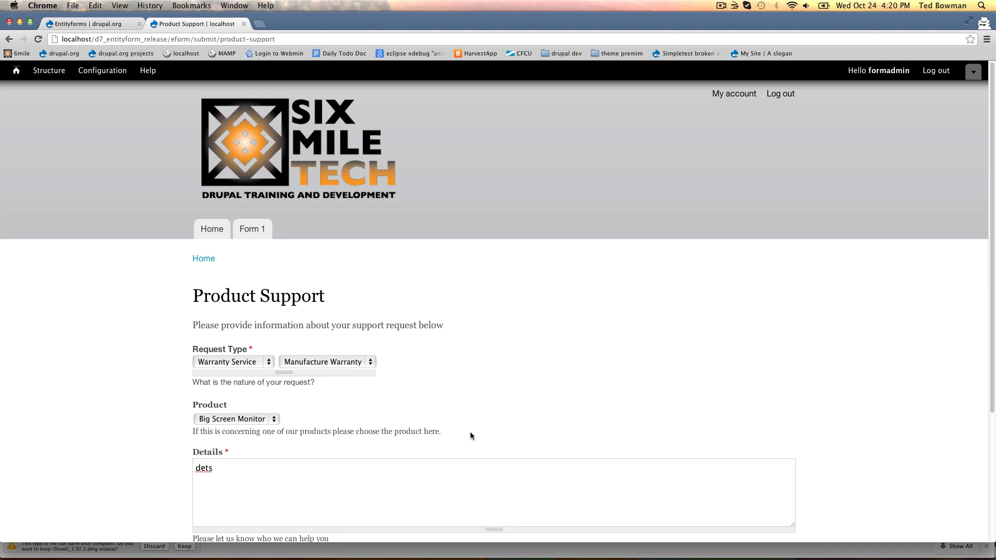
scroll(470, 431, down, 4)
click(284, 393)
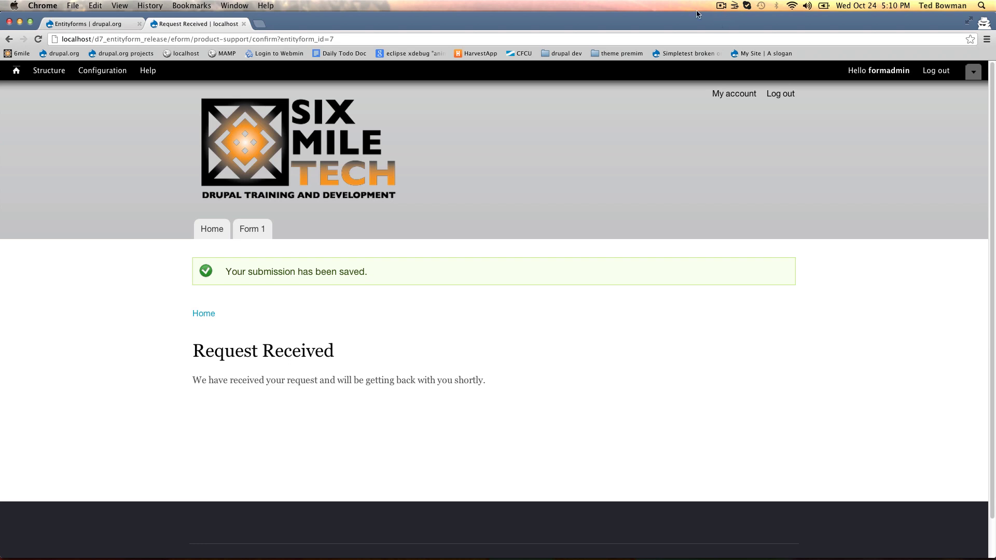
Open Product Support's submissions list, switch it to Table display, and try the CSV export
click(39, 76)
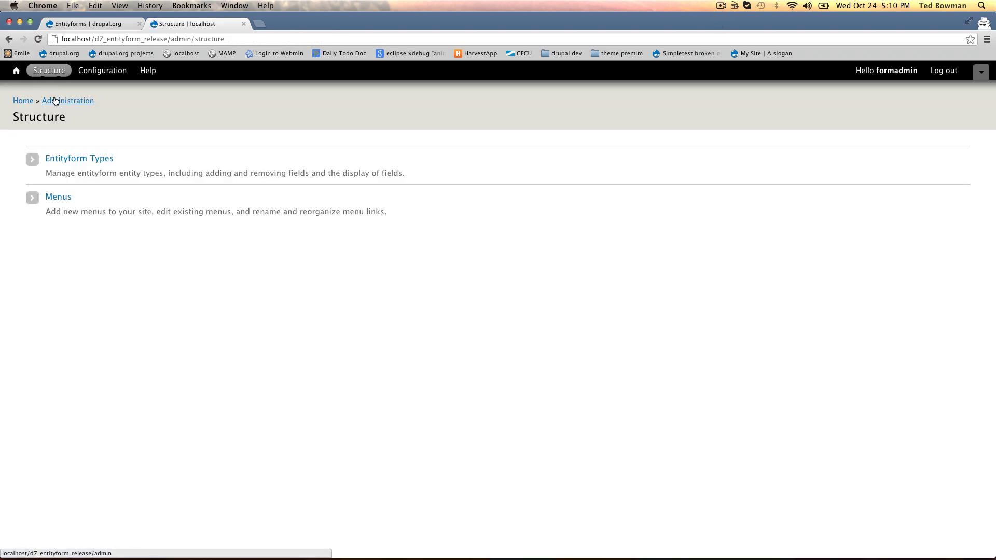
click(73, 158)
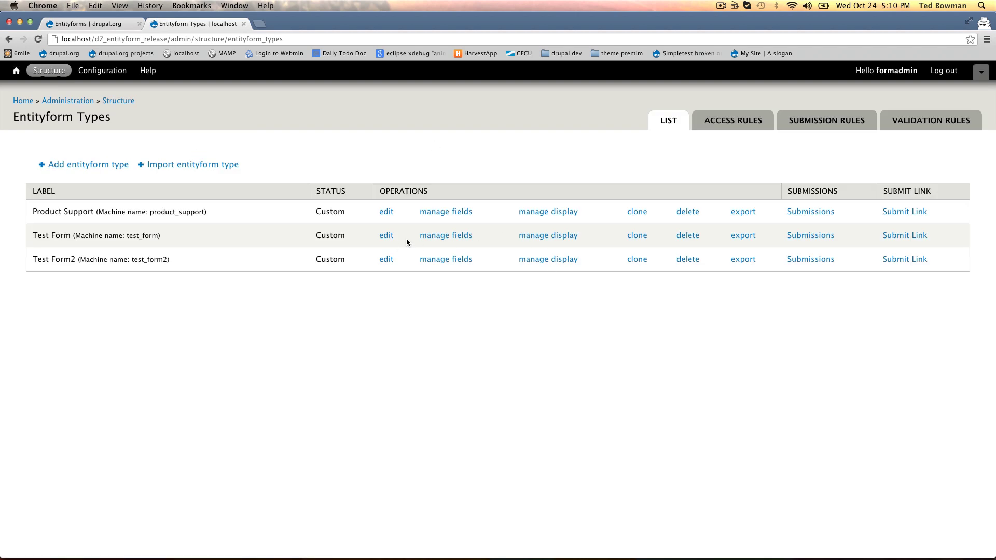
click(808, 212)
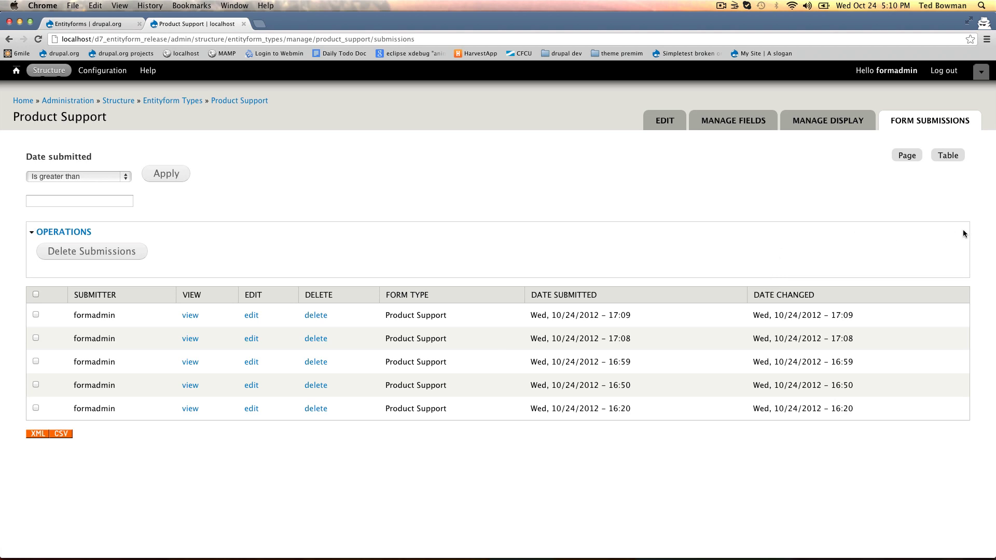
click(948, 155)
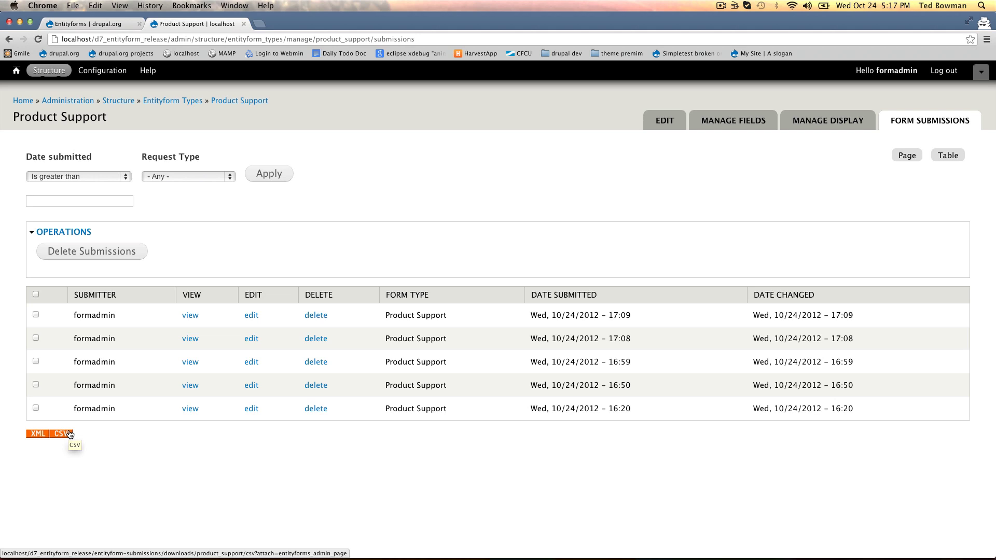
click(71, 435)
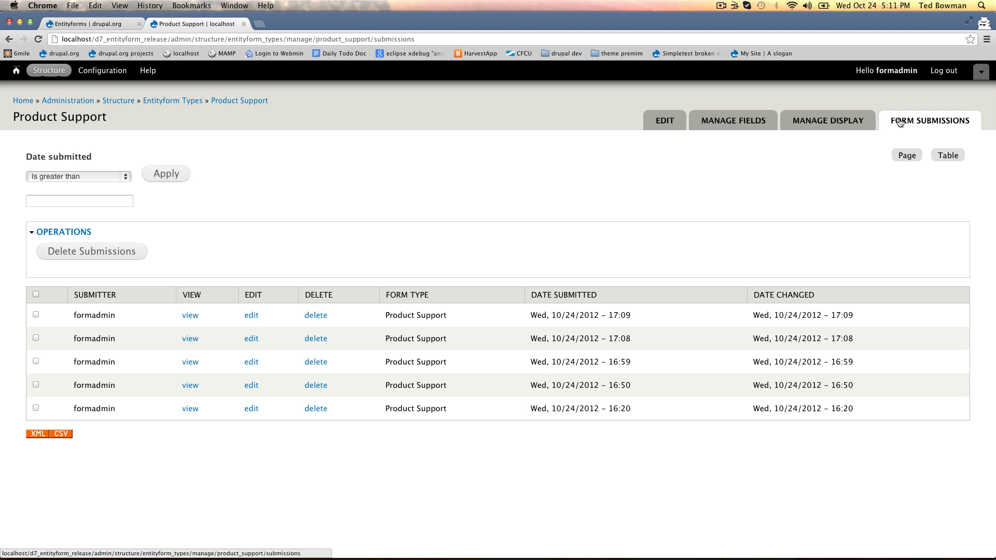
In Product Support's Submissions views settings, choose Support Requests as the reports view and save
click(667, 122)
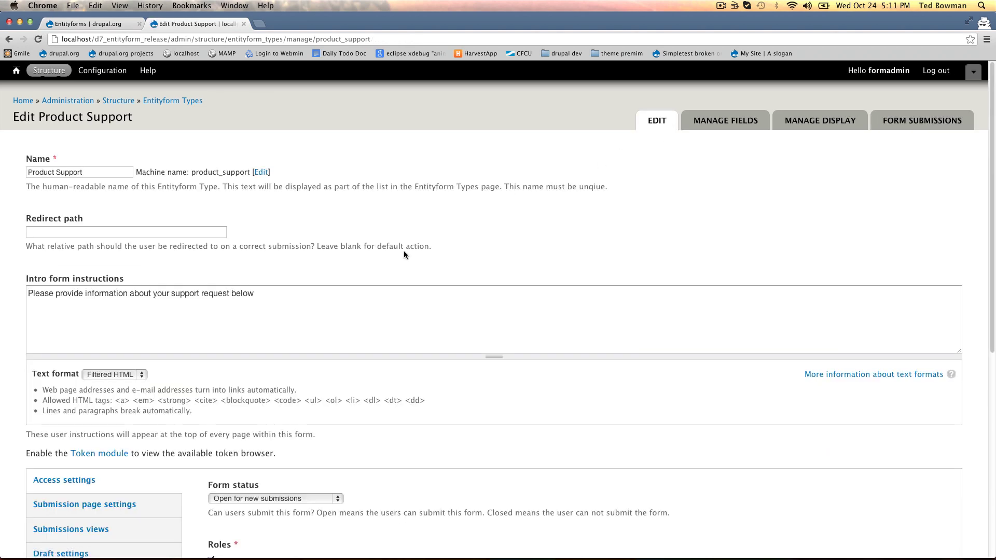
scroll(379, 264, down, 6)
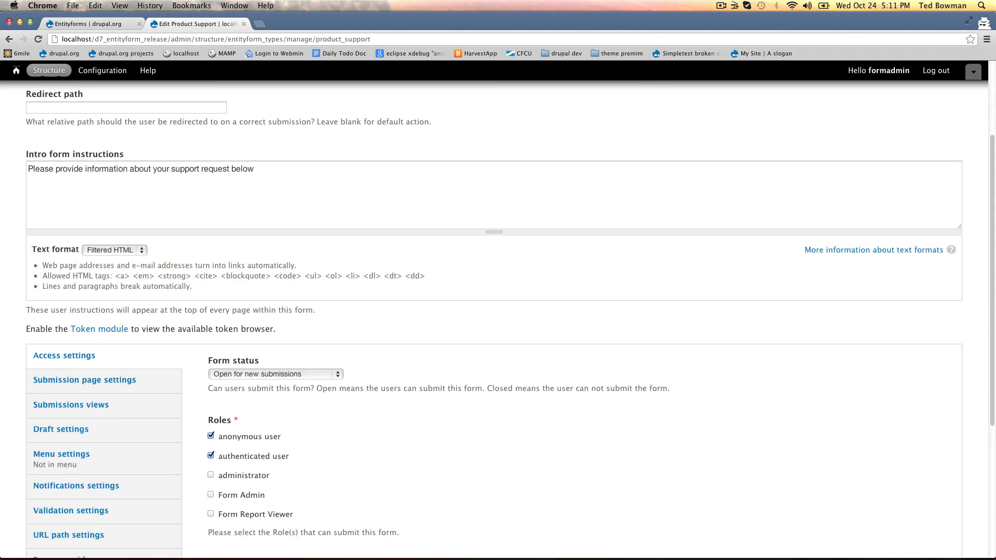
scroll(337, 260, down, 2)
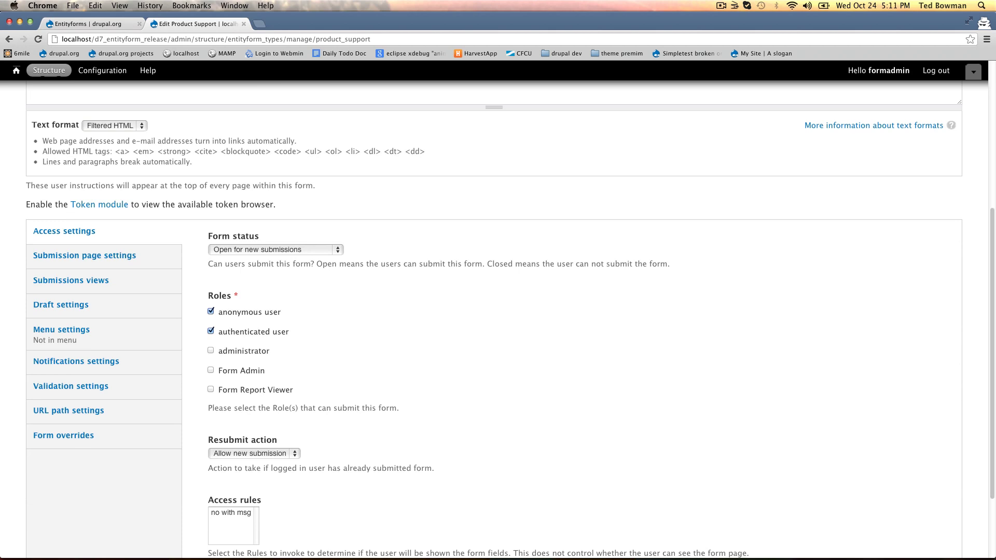
click(168, 280)
click(252, 289)
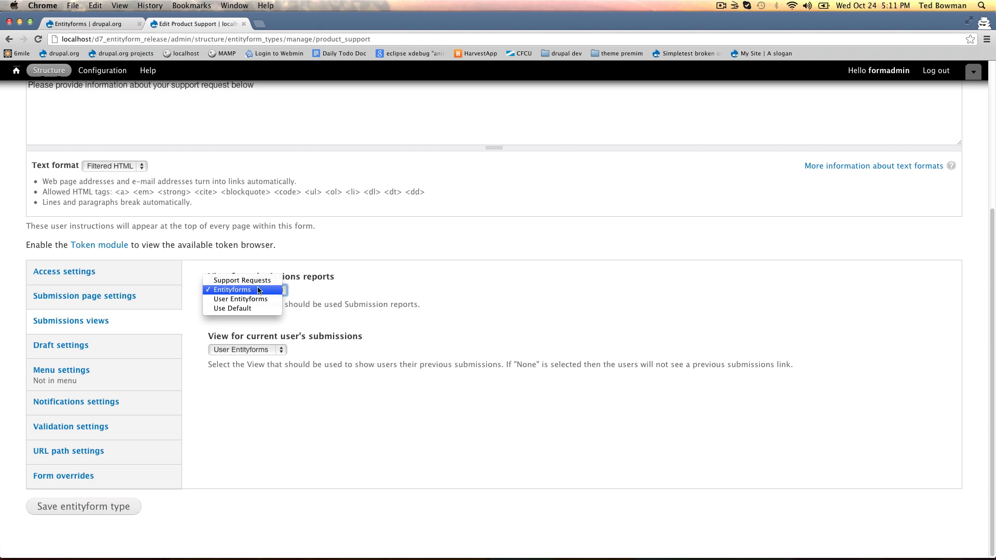
click(259, 282)
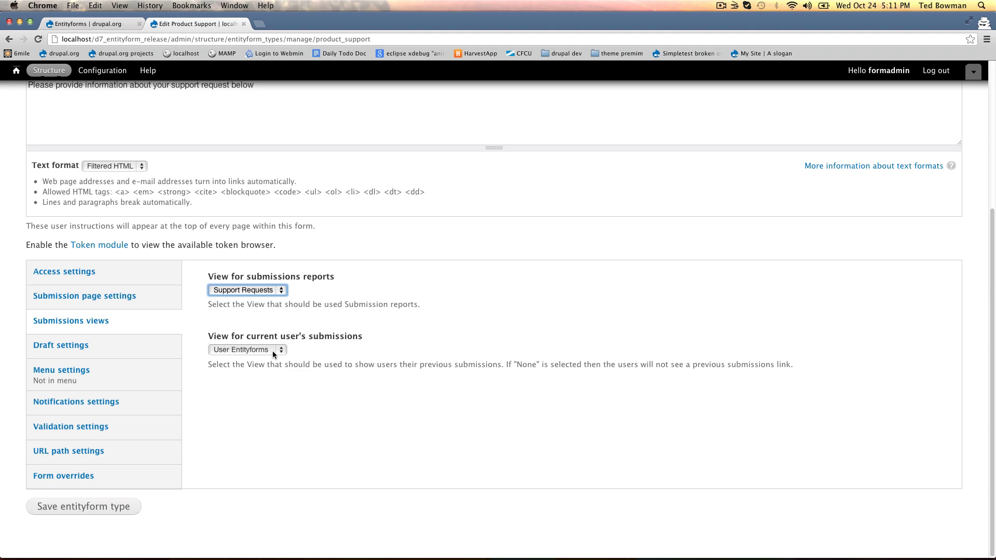
click(124, 507)
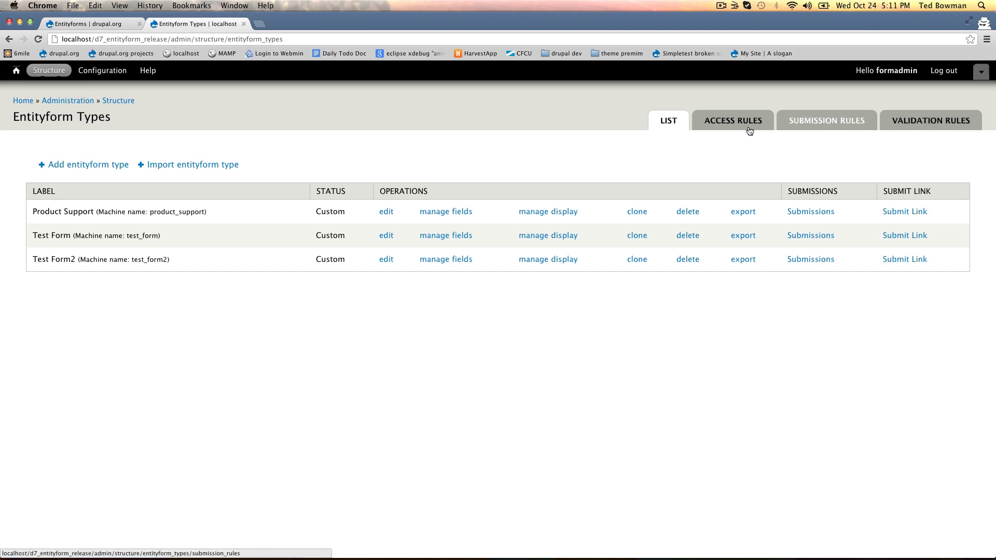
Filter the Product Support submissions by Request Type 'Manufacture Warranty' and apply it
click(811, 211)
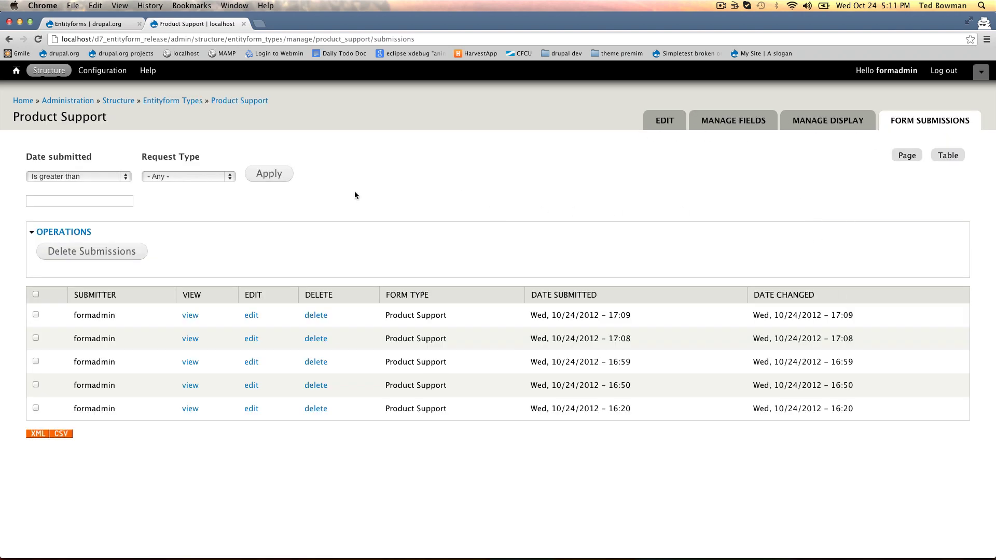
click(200, 177)
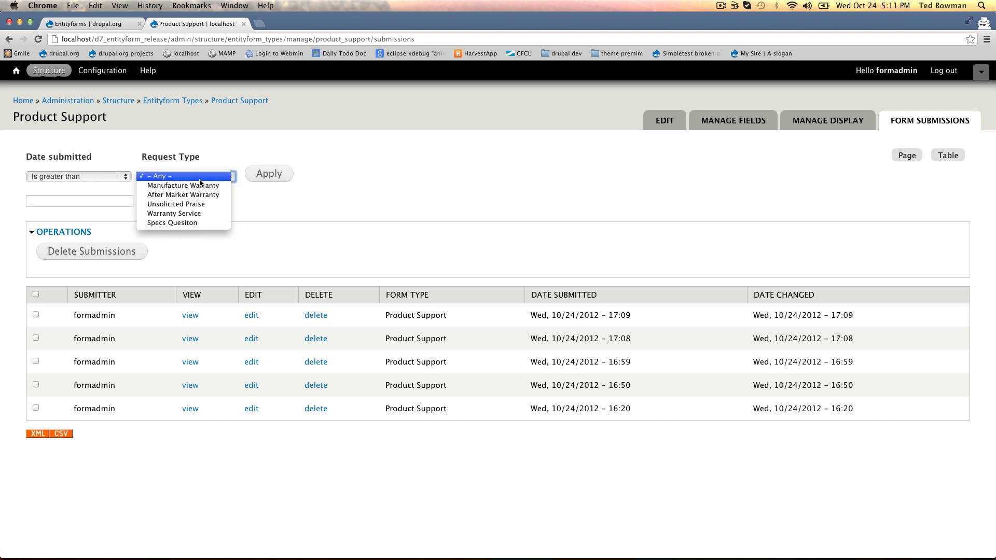
click(183, 185)
click(272, 179)
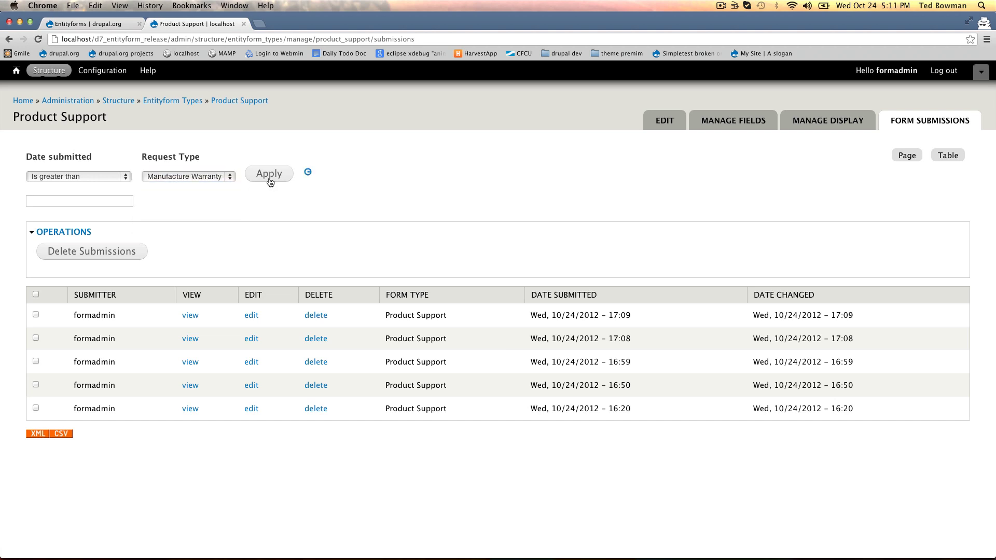
click(216, 175)
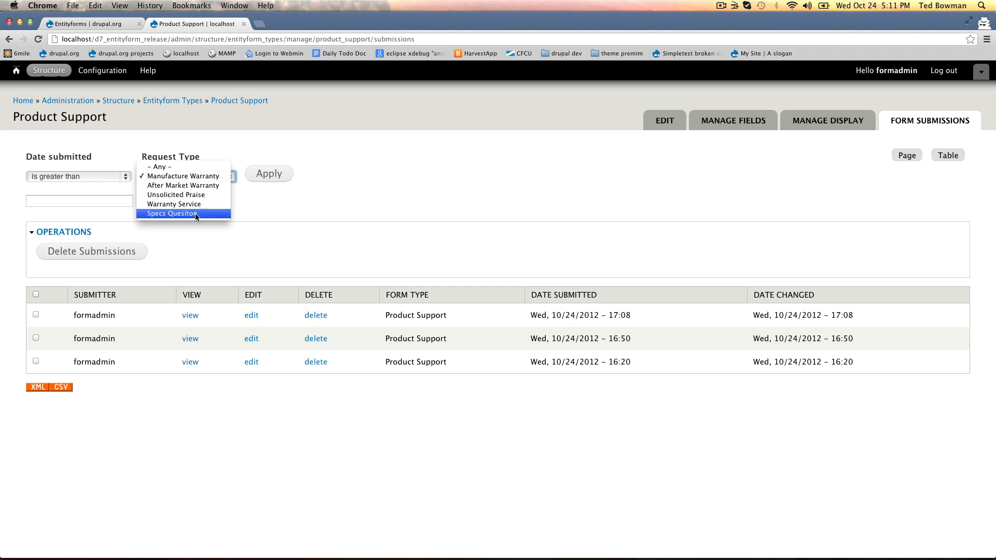
click(256, 171)
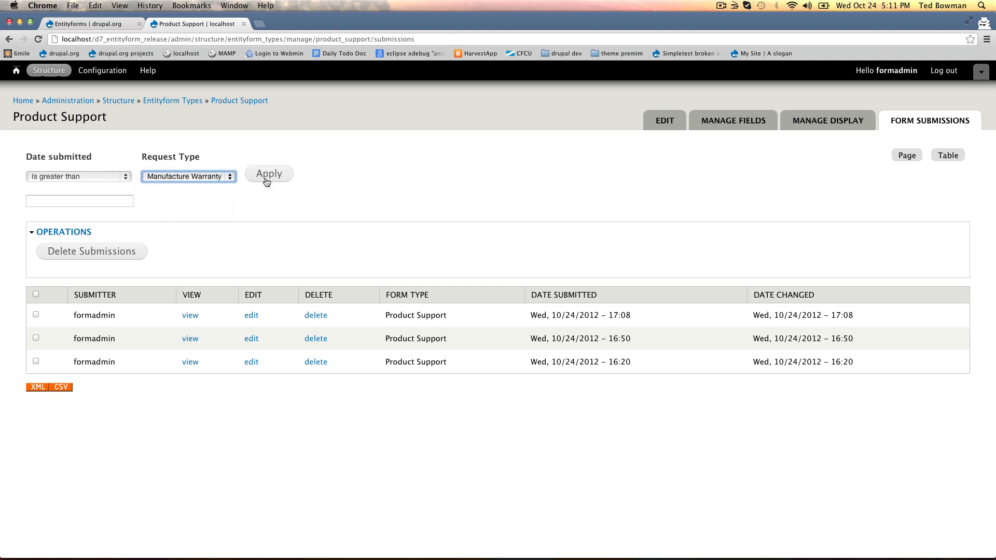
click(266, 181)
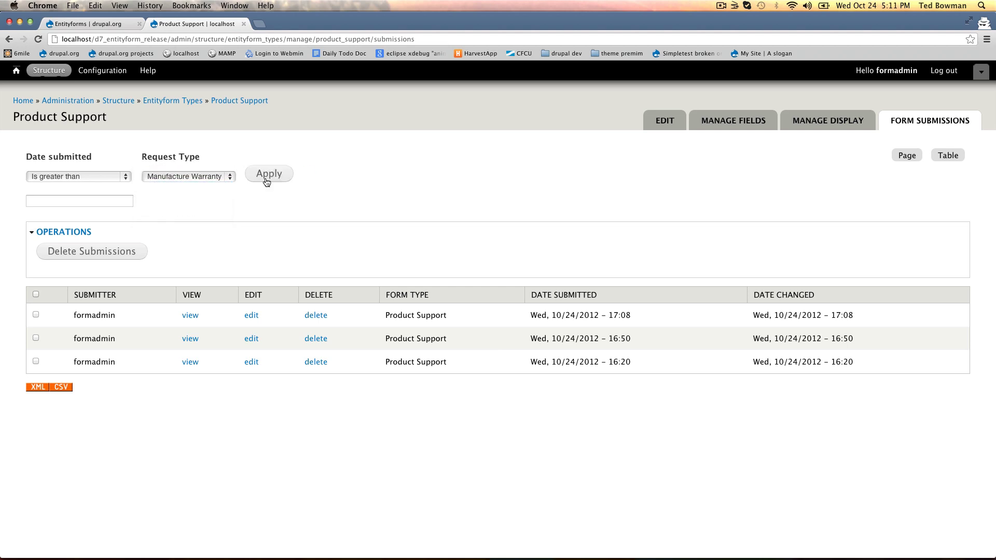
click(214, 178)
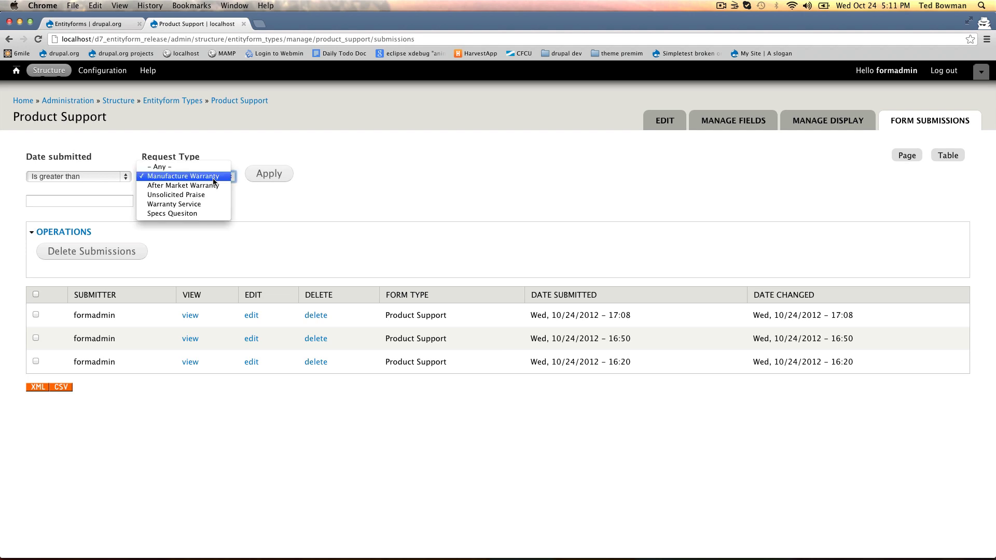
click(465, 203)
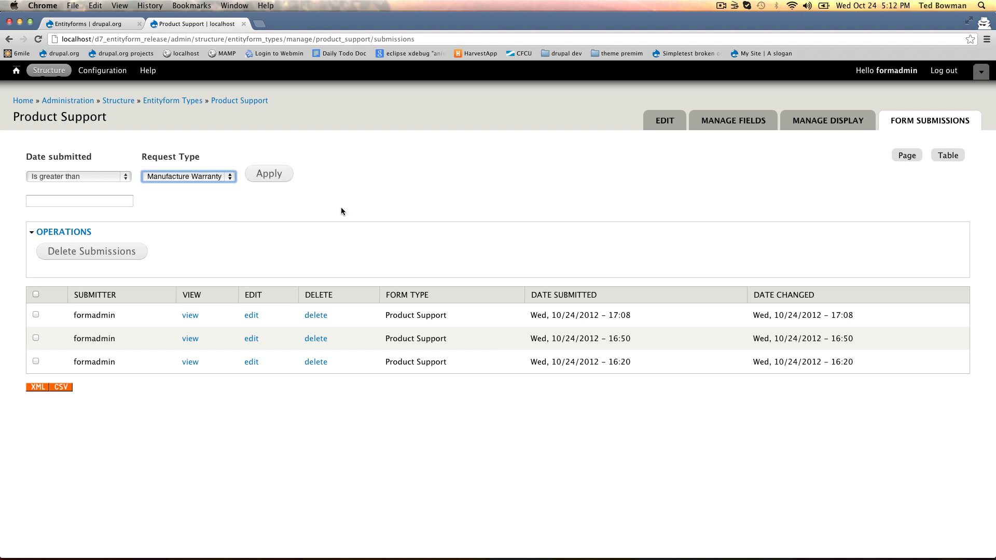
Open Product Support's public submit page and view your previous submissions
click(196, 101)
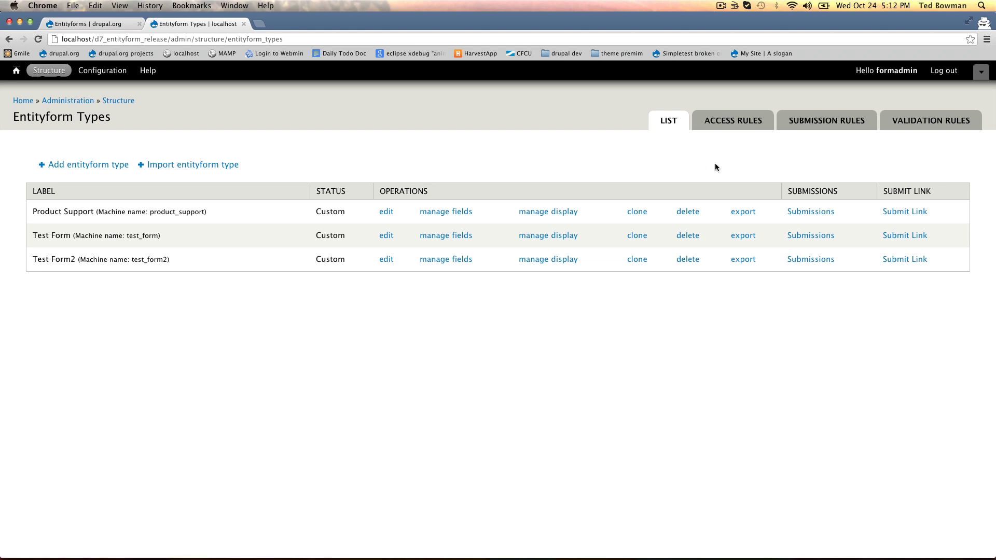
click(906, 212)
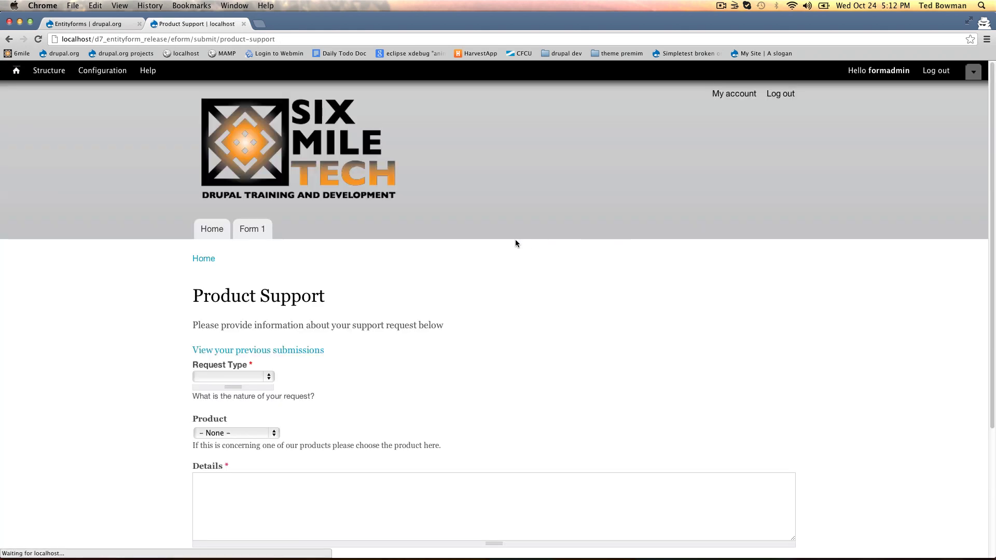
click(302, 351)
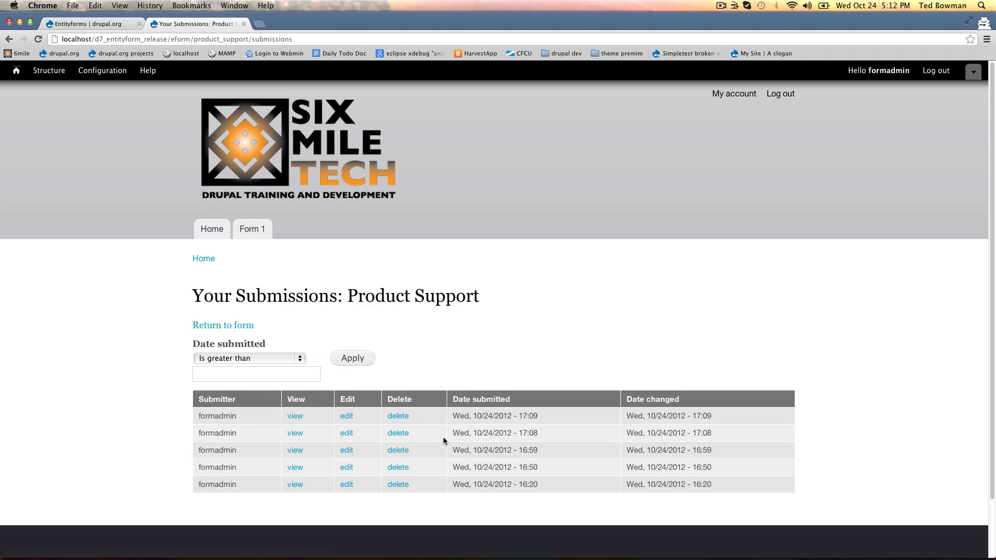